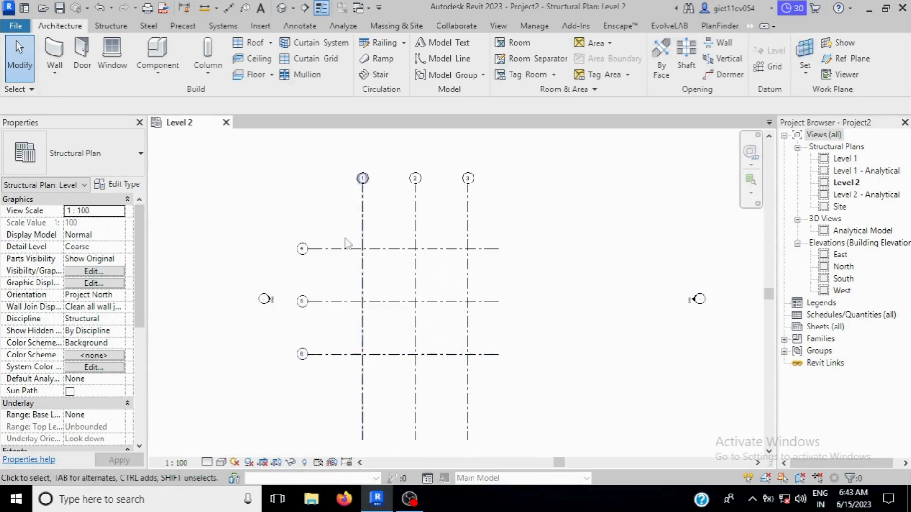
# Place M_Footing-Rectangular 1800 x 1200 x 450mm isolated foundations at all intersections of grids 1–3 and 4–6
pyautogui.click(110, 26)
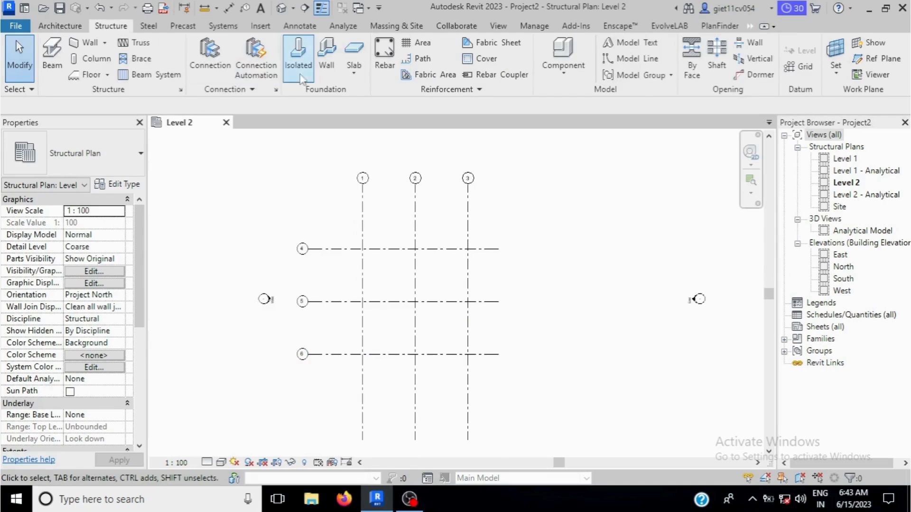
pyautogui.click(298, 70)
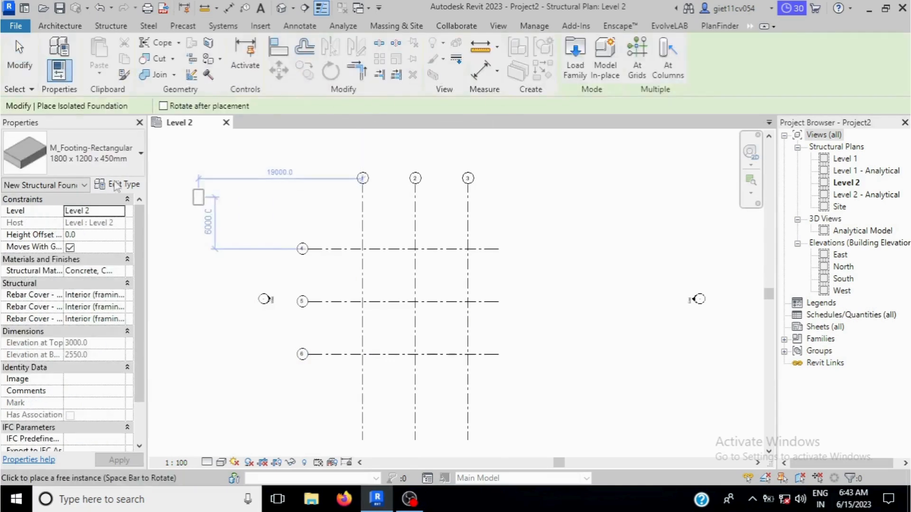
pyautogui.click(133, 166)
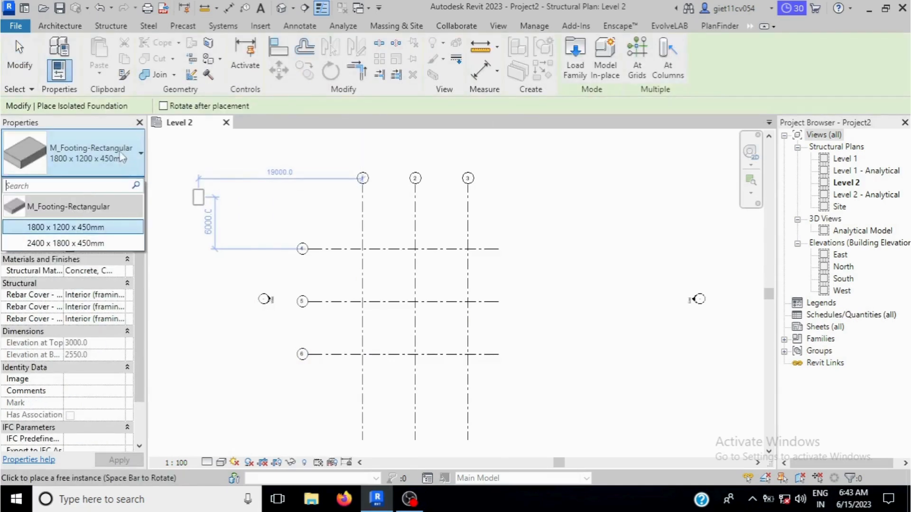
pyautogui.click(636, 60)
pyautogui.moveTo(484, 232); pyautogui.dragTo(358, 377)
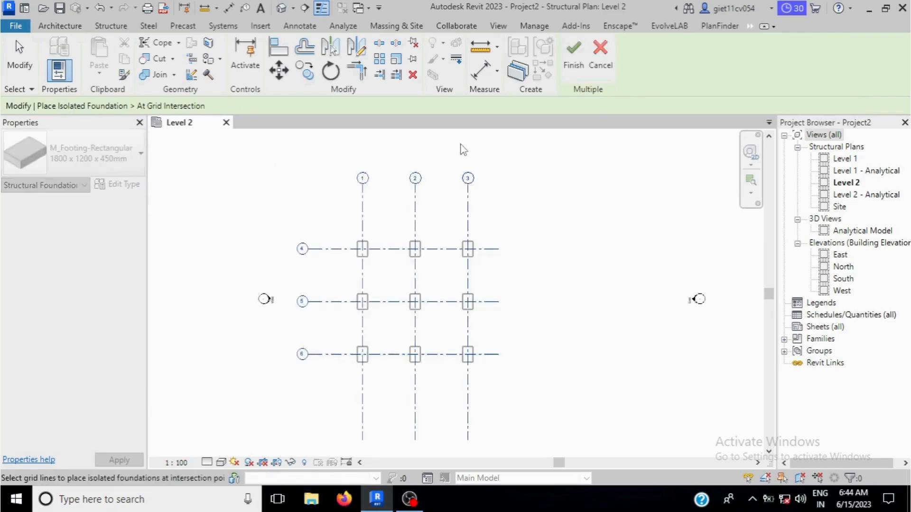
pyautogui.click(574, 57)
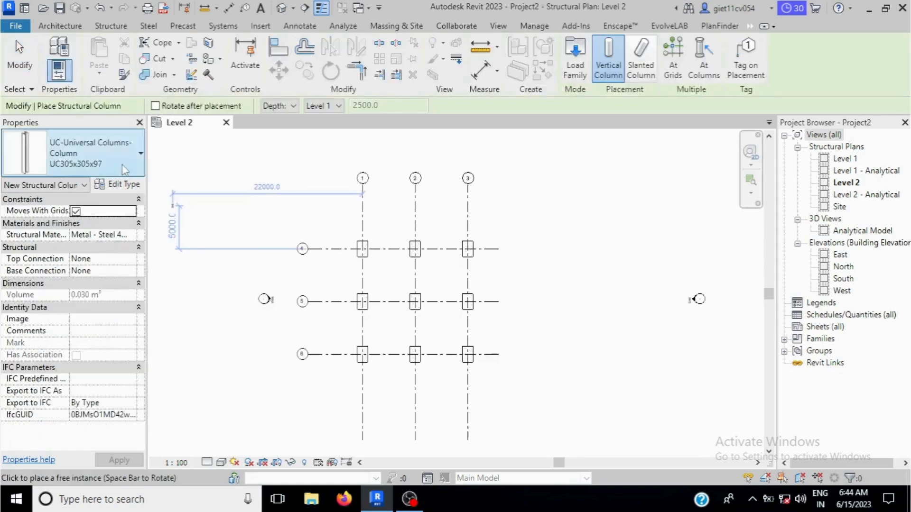
# Place vertical UC305x305x97 structural columns at all intersections of grids 1–3 and 4–6
pyautogui.click(123, 170)
pyautogui.click(61, 333)
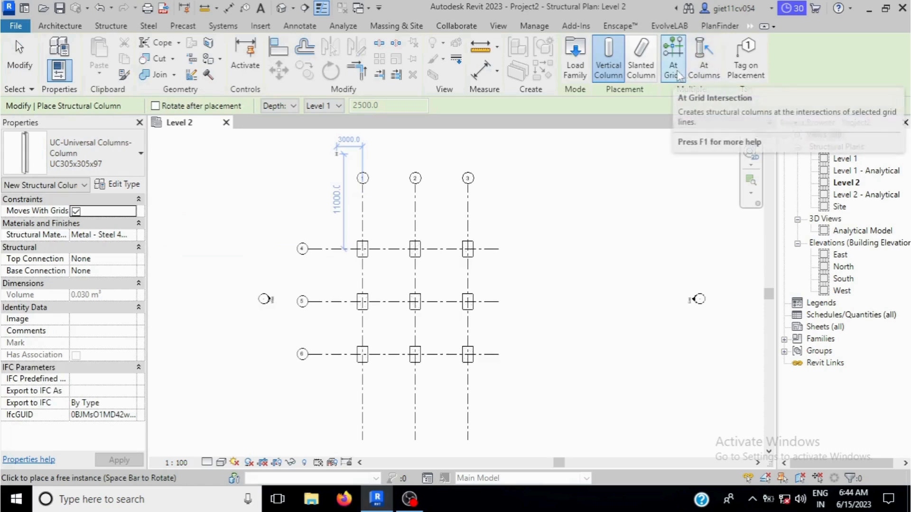
pyautogui.click(674, 71)
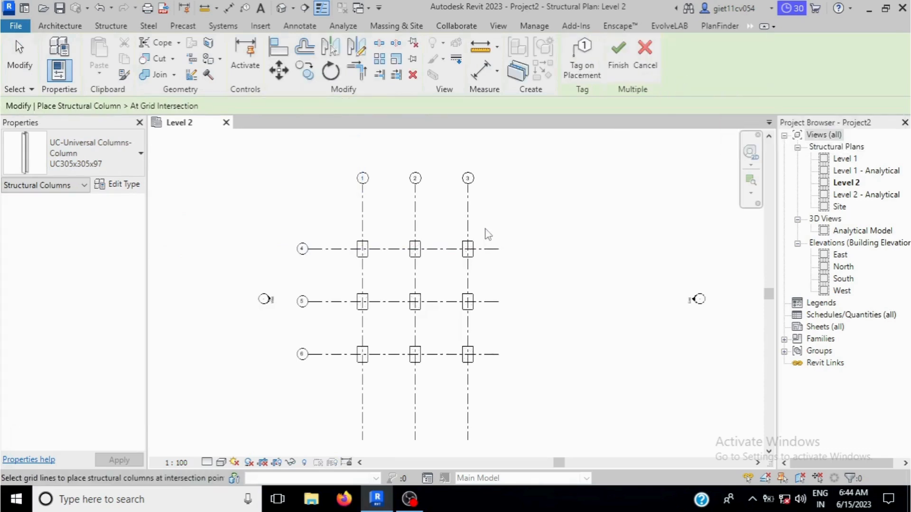
pyautogui.moveTo(485, 229); pyautogui.dragTo(344, 372)
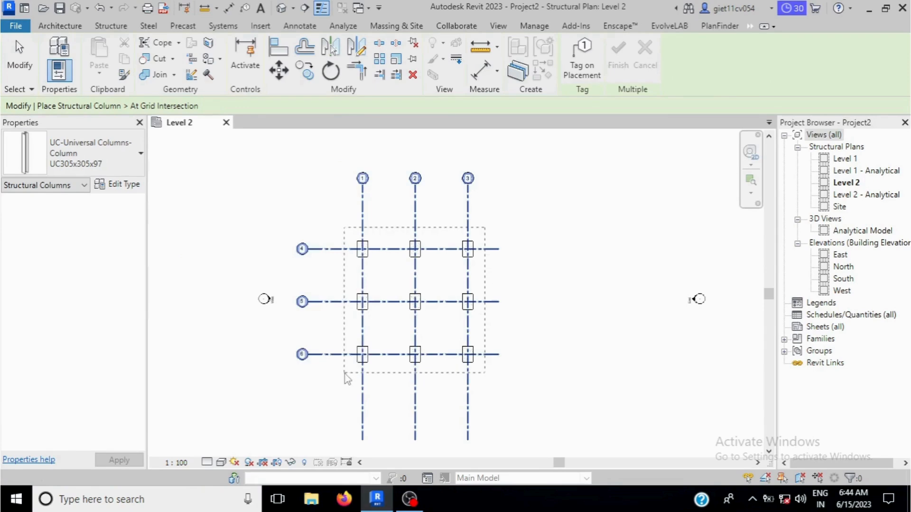
pyautogui.click(619, 61)
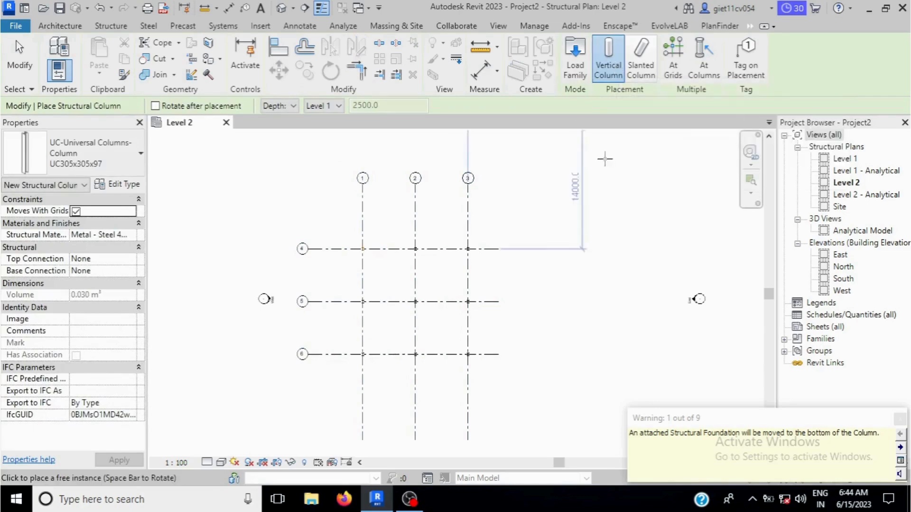
pyautogui.click(19, 57)
# Open the default 3D view and display it with Fine detail level and a shaded visual style
pyautogui.click(280, 7)
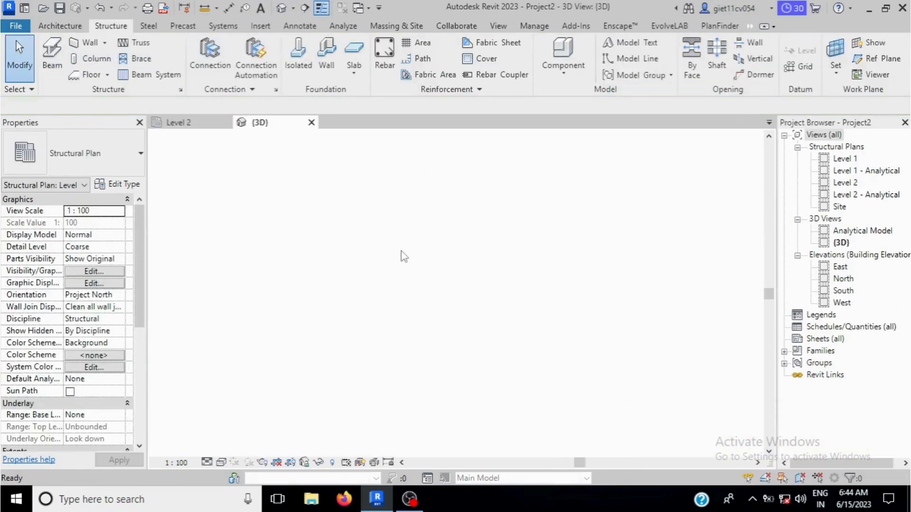
pyautogui.scroll(5, 412, 369)
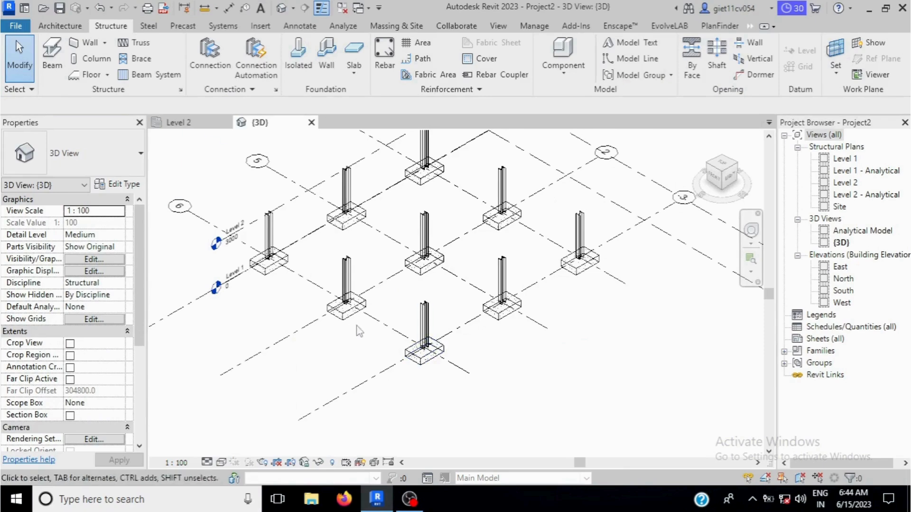
pyautogui.scroll(5, 431, 350)
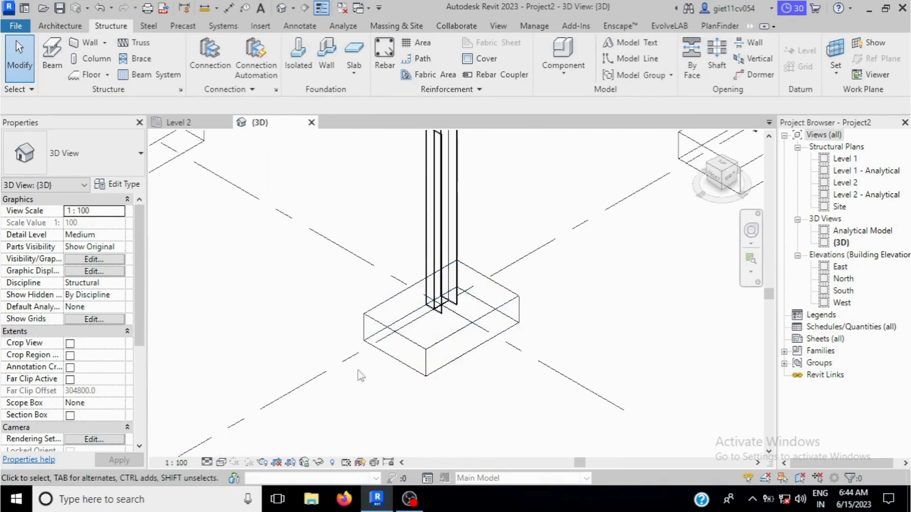
pyautogui.click(206, 462)
pyautogui.click(223, 449)
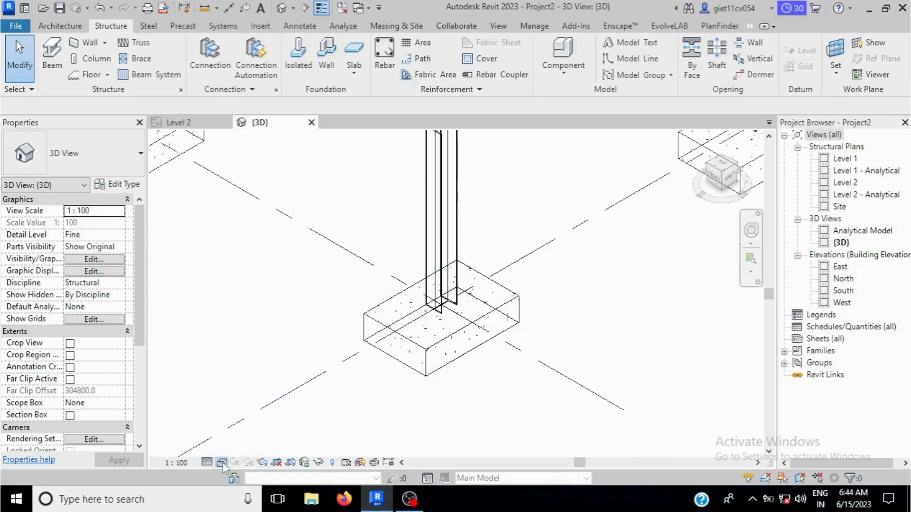
pyautogui.click(221, 462)
pyautogui.click(249, 426)
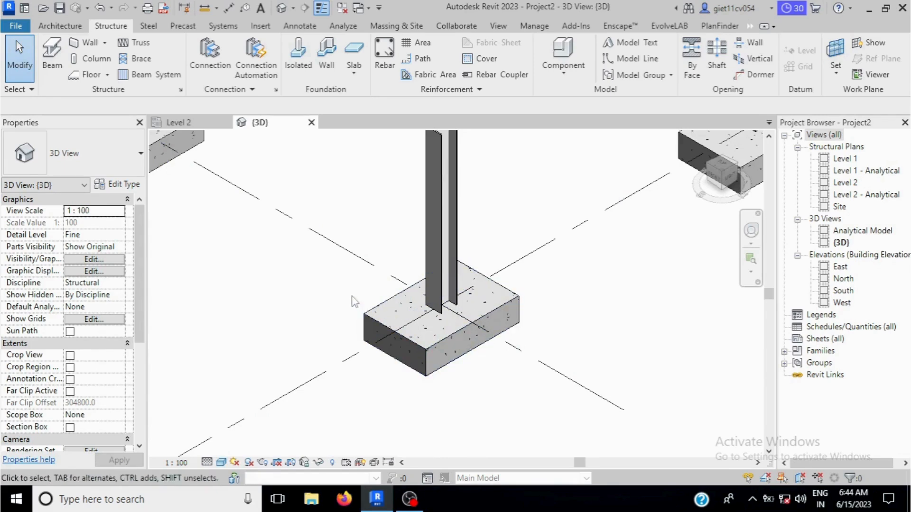
# Load all available structural connections into the project through the Structural Connection Settings
pyautogui.click(151, 28)
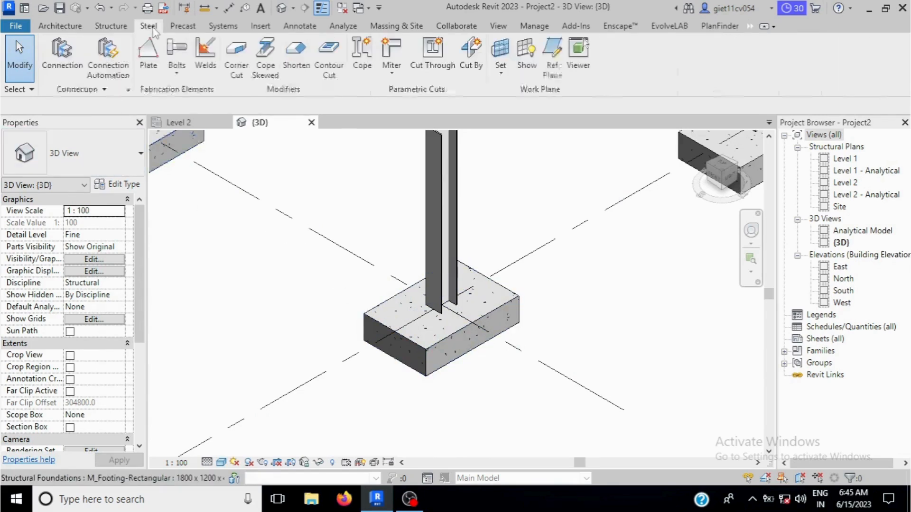
pyautogui.click(64, 50)
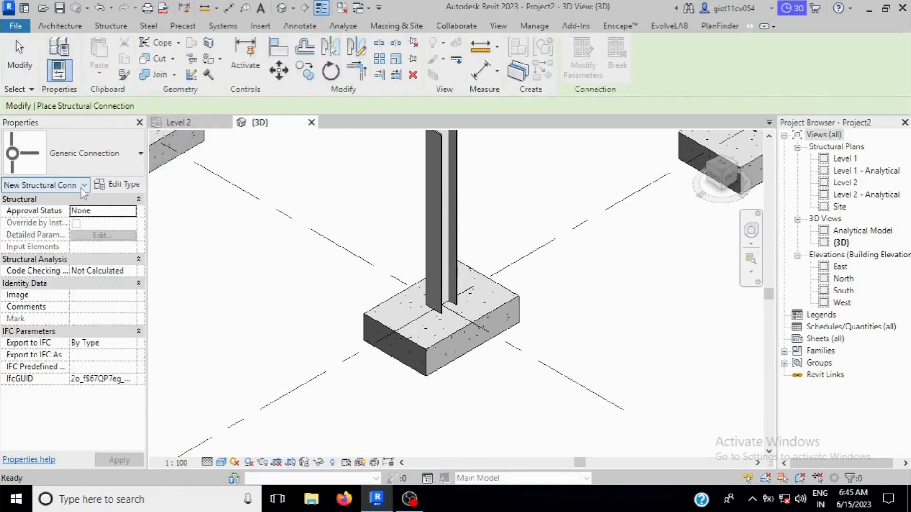
pyautogui.click(81, 154)
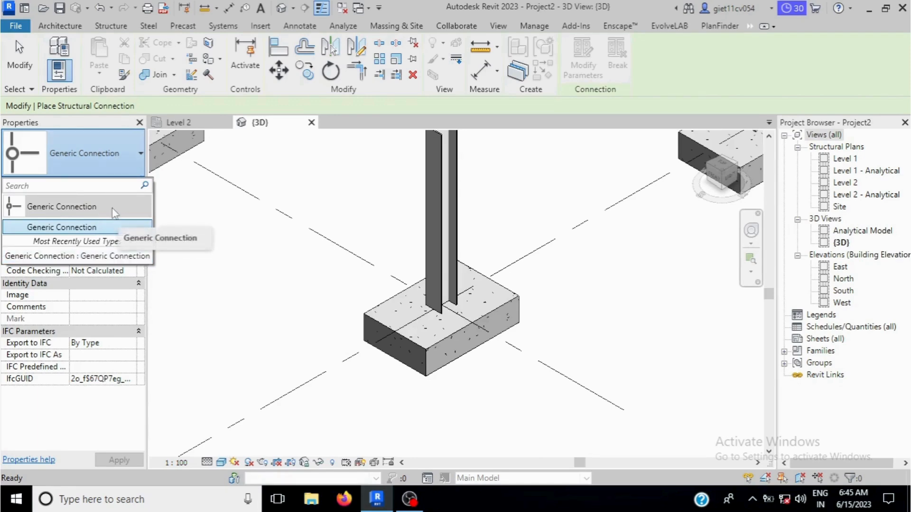
pyautogui.click(144, 27)
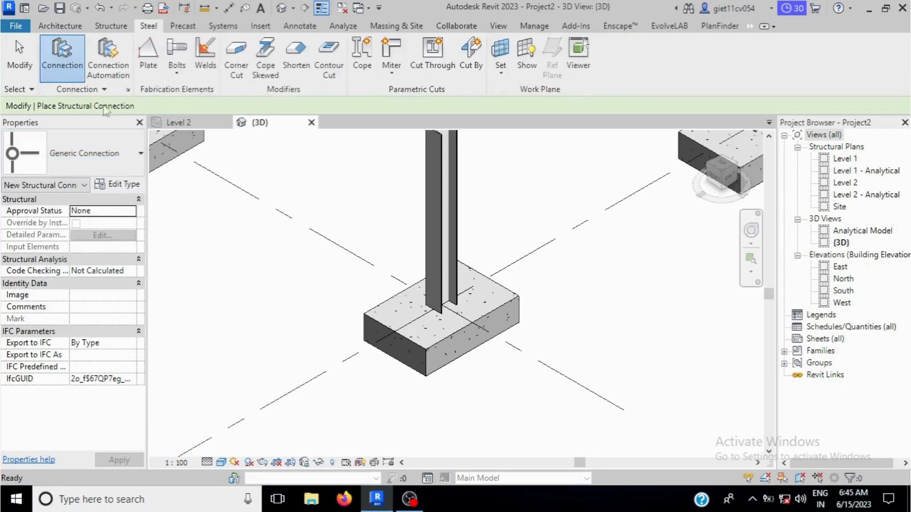
pyautogui.click(128, 91)
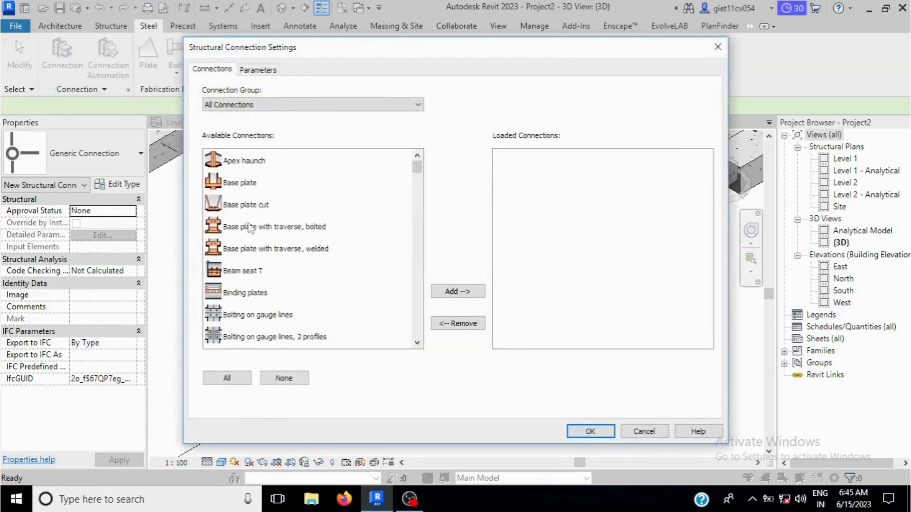
pyautogui.click(228, 378)
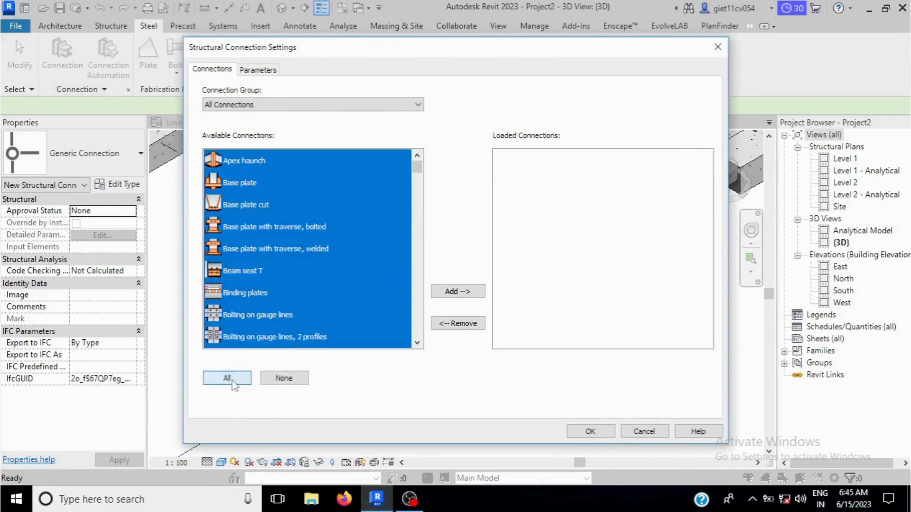
pyautogui.click(456, 292)
pyautogui.click(591, 432)
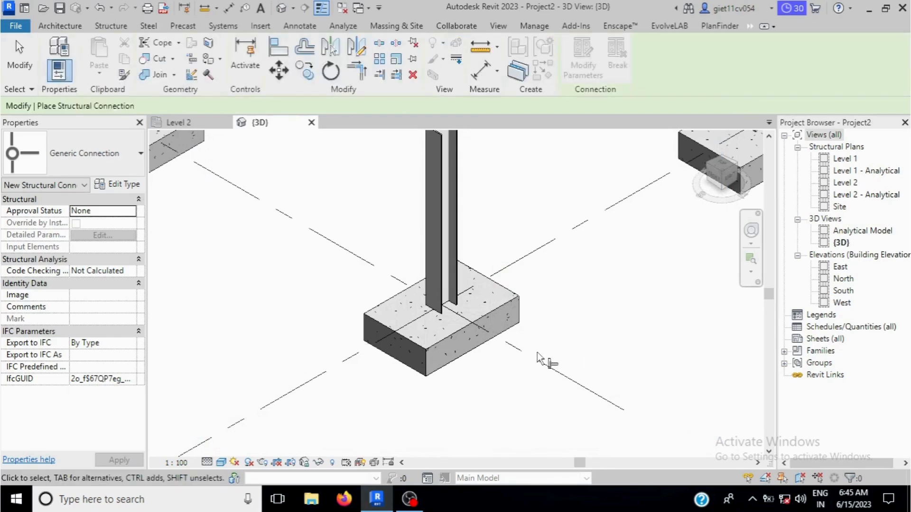
# Add a Base plate structural connection to the foot of the column at grids 3 and 6 and inspect it
pyautogui.click(99, 158)
pyautogui.scroll(-10, 69, 238)
pyautogui.scroll(3, 80, 260)
pyautogui.scroll(10, 80, 260)
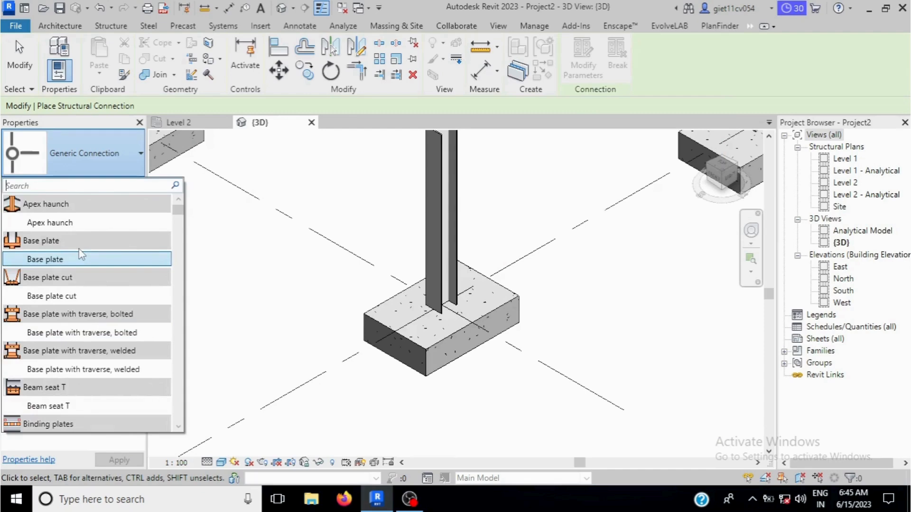
pyautogui.moveTo(60, 261)
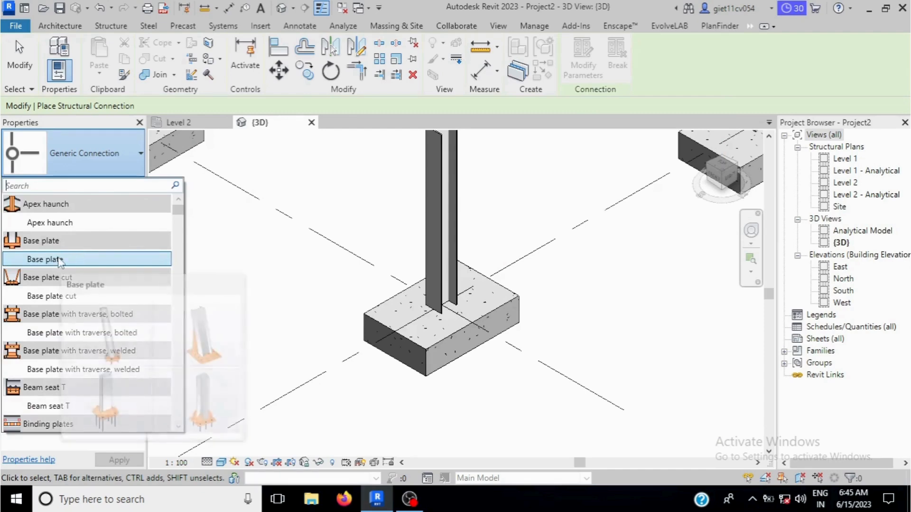
pyautogui.click(60, 261)
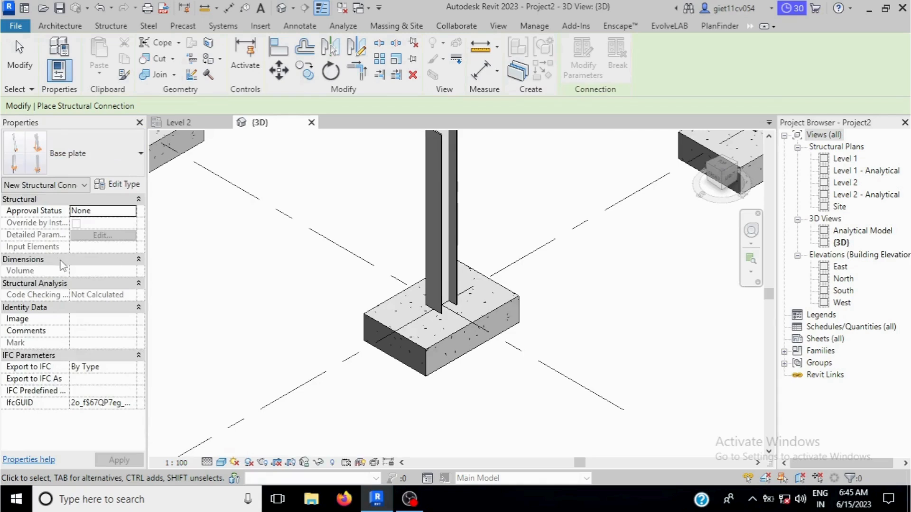
pyautogui.click(455, 241)
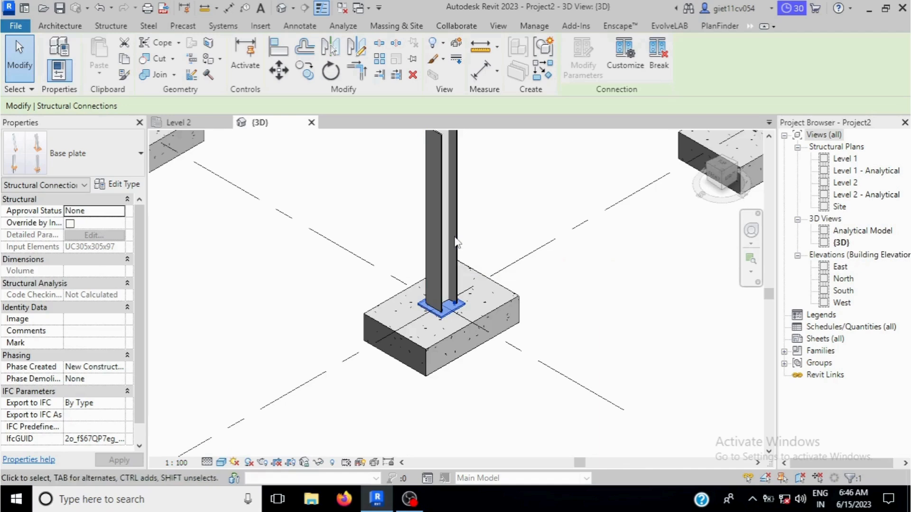
pyautogui.scroll(3, 475, 304)
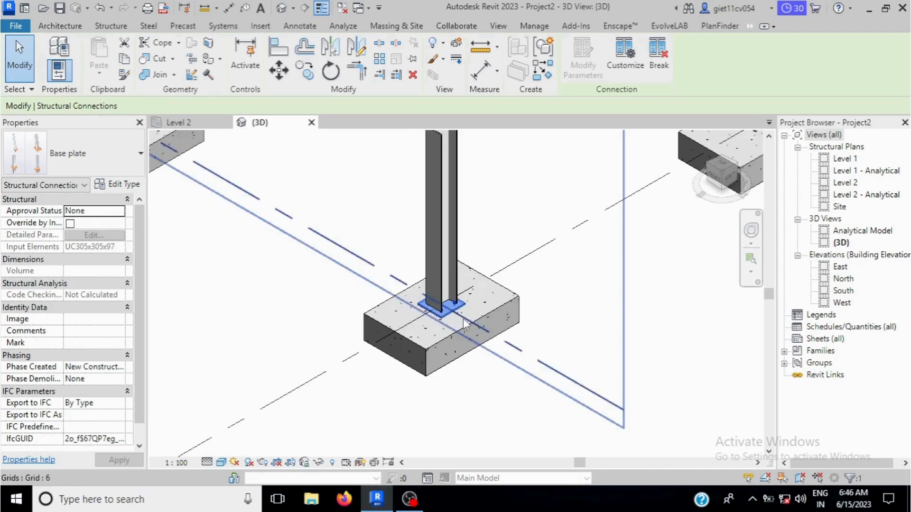
pyautogui.click(651, 307)
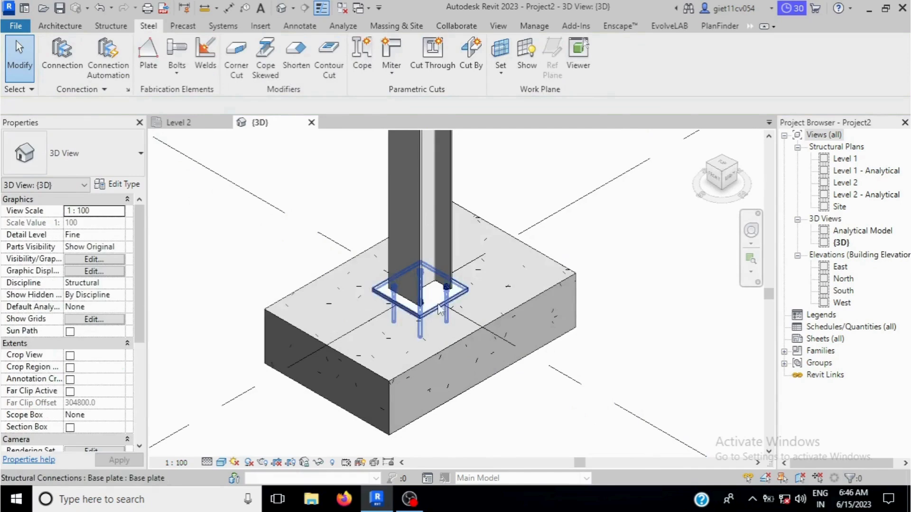
pyautogui.scroll(5, 437, 312)
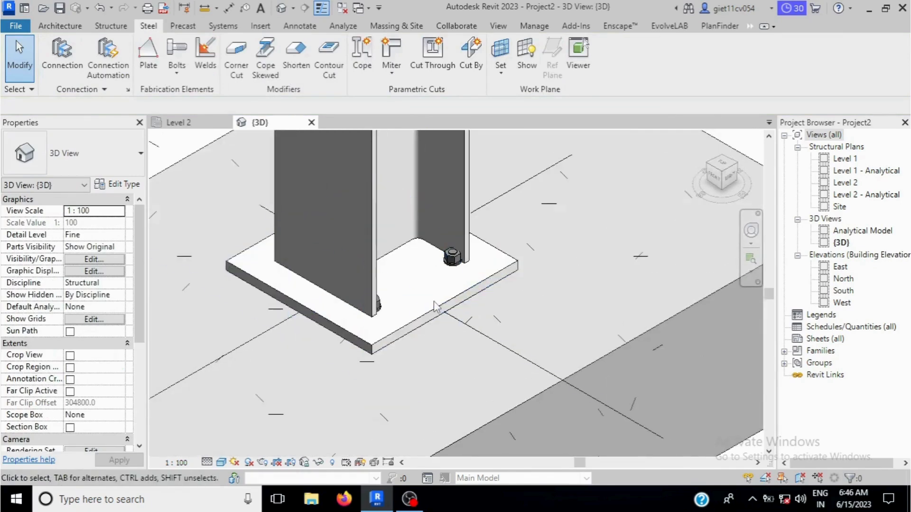
pyautogui.scroll(-5, 434, 308)
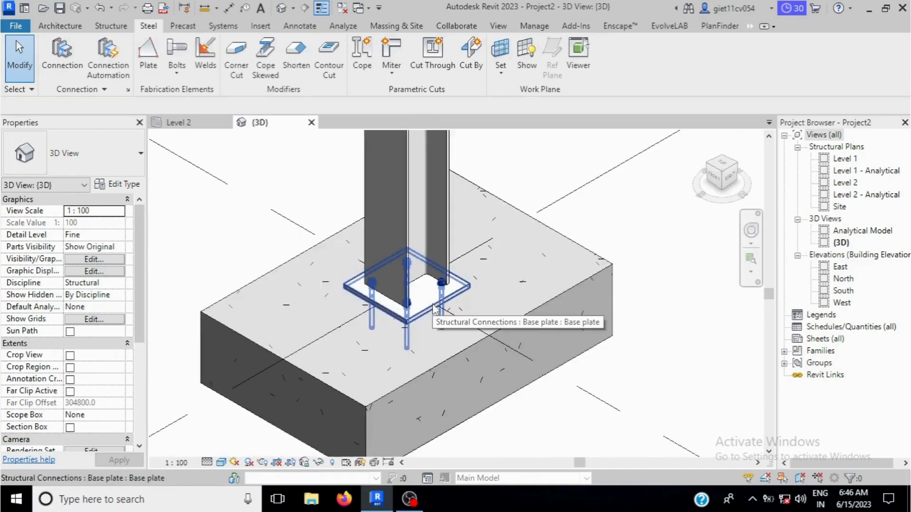
# Add another Base plate connection to the neighbouring column at grids 3 and 5
pyautogui.scroll(-6, 433, 308)
pyautogui.scroll(8, 458, 327)
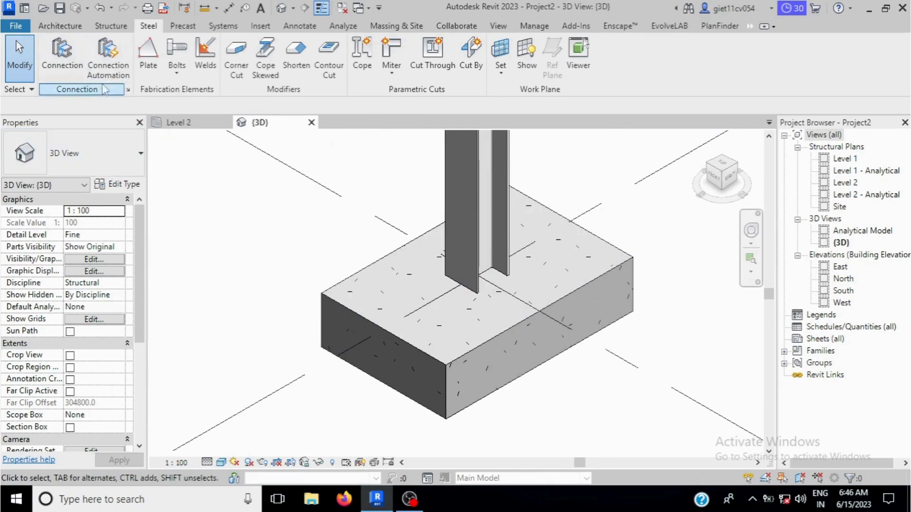
pyautogui.click(63, 56)
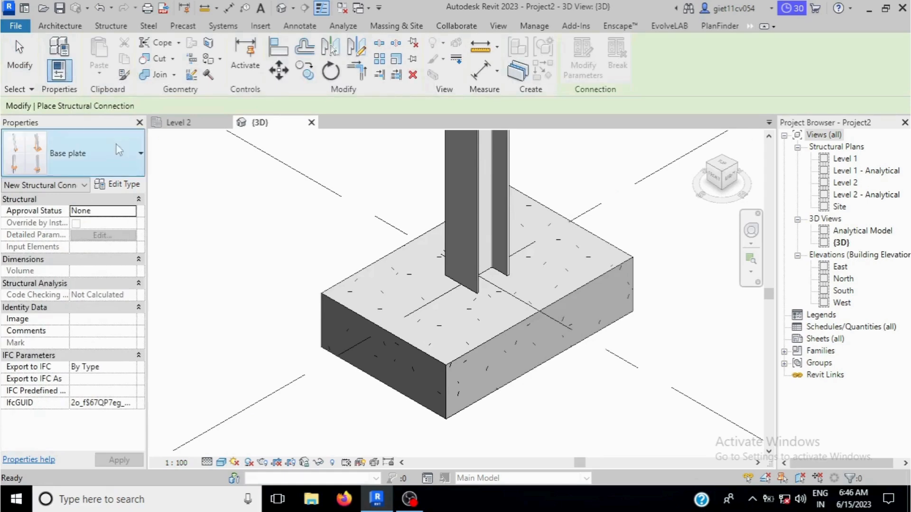
pyautogui.click(476, 227)
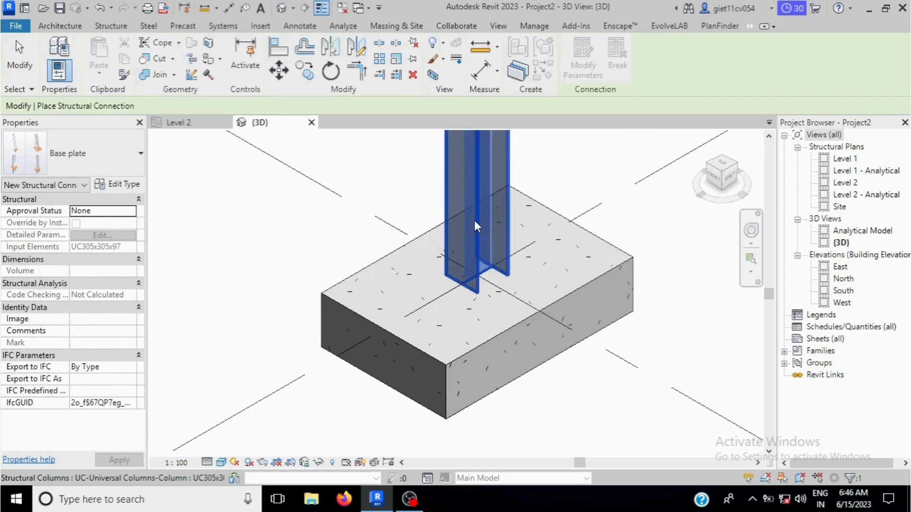
pyautogui.press('Return')
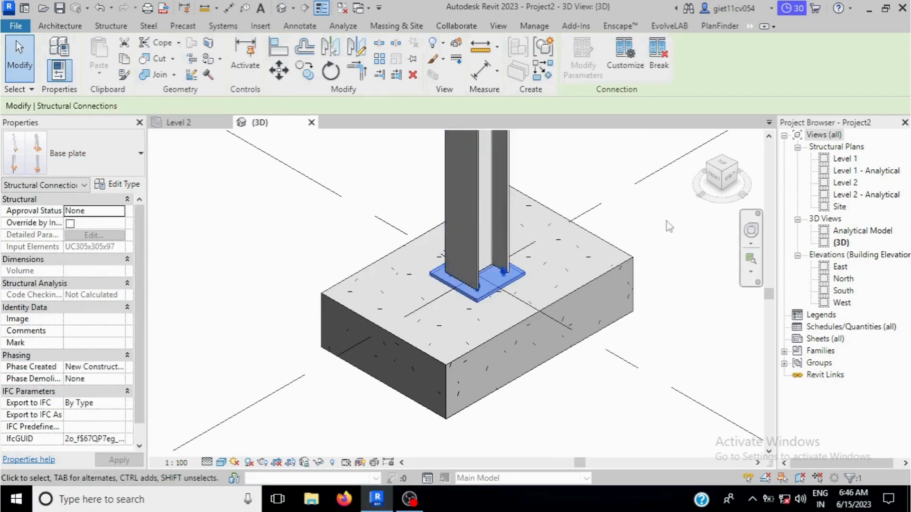
pyautogui.scroll(3, 617, 238)
pyautogui.click(576, 245)
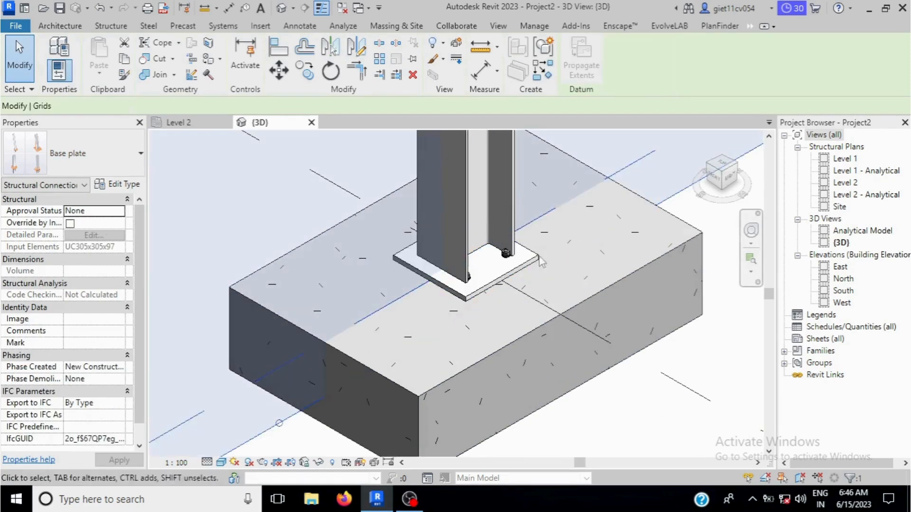
pyautogui.scroll(-4, 433, 271)
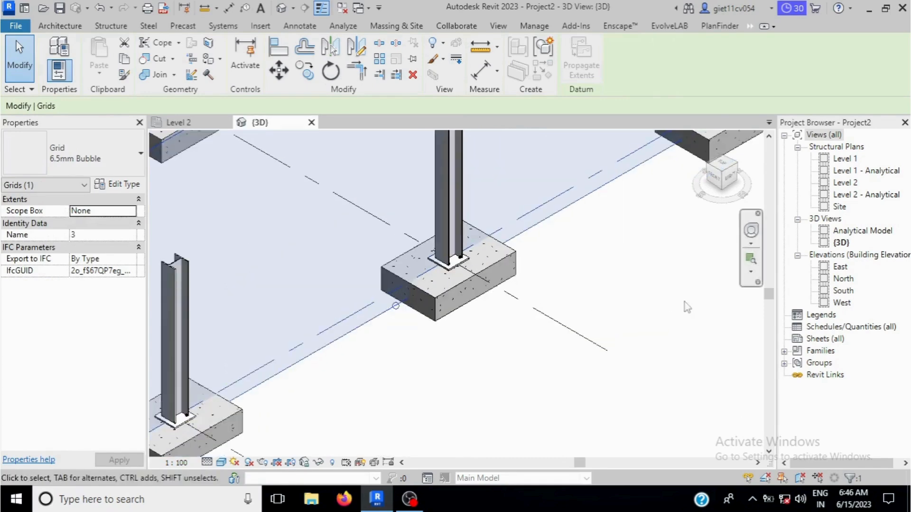
# Examine the base plates and anchor bolts at the feet of the connected columns on grid 3
pyautogui.click(626, 285)
pyautogui.scroll(6, 475, 274)
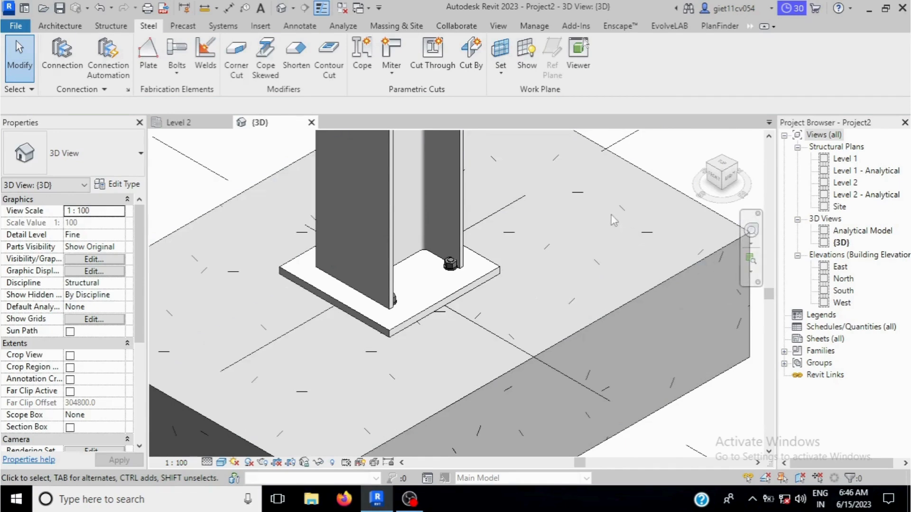
pyautogui.scroll(-4, 523, 260)
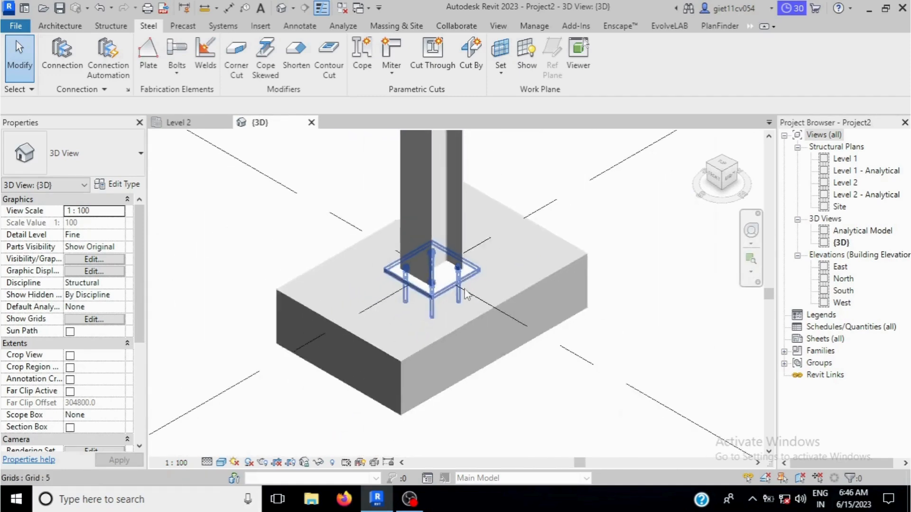
pyautogui.scroll(-5, 467, 294)
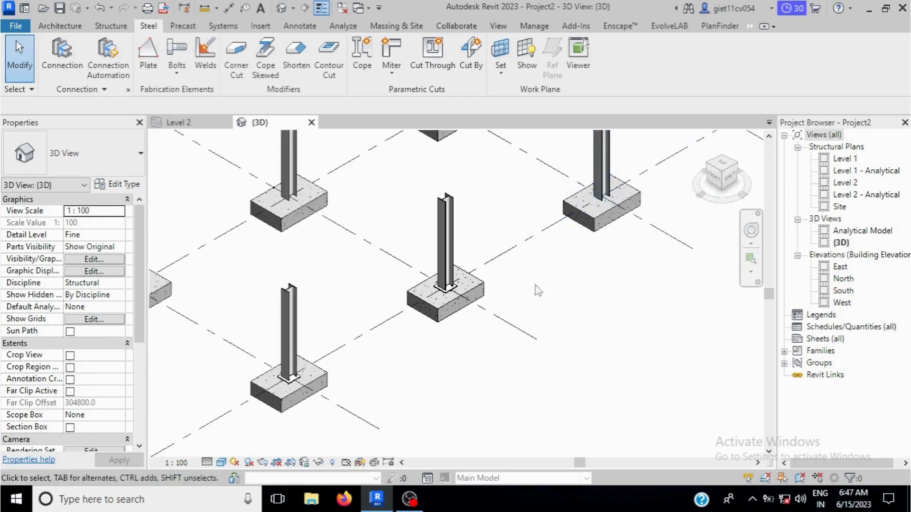
pyautogui.scroll(-2, 599, 240)
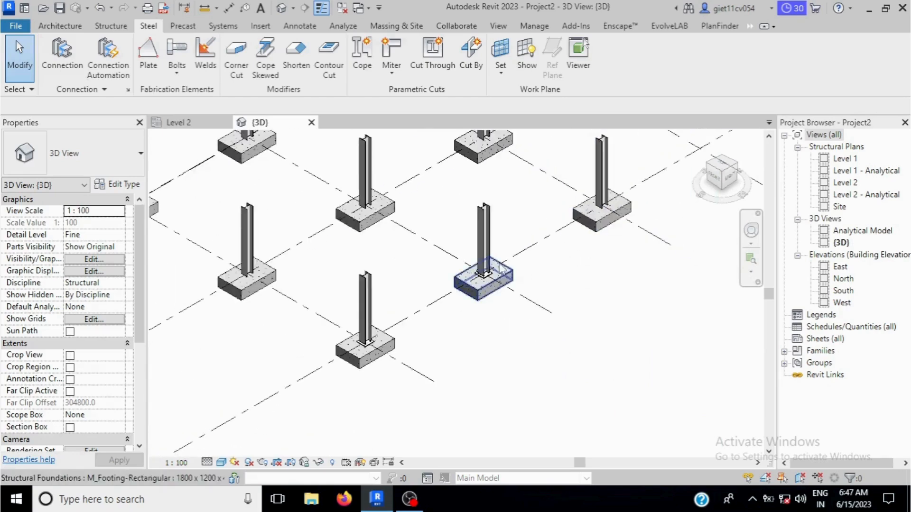
pyautogui.scroll(3, 501, 269)
pyautogui.scroll(-2, 502, 268)
pyautogui.scroll(4, 421, 297)
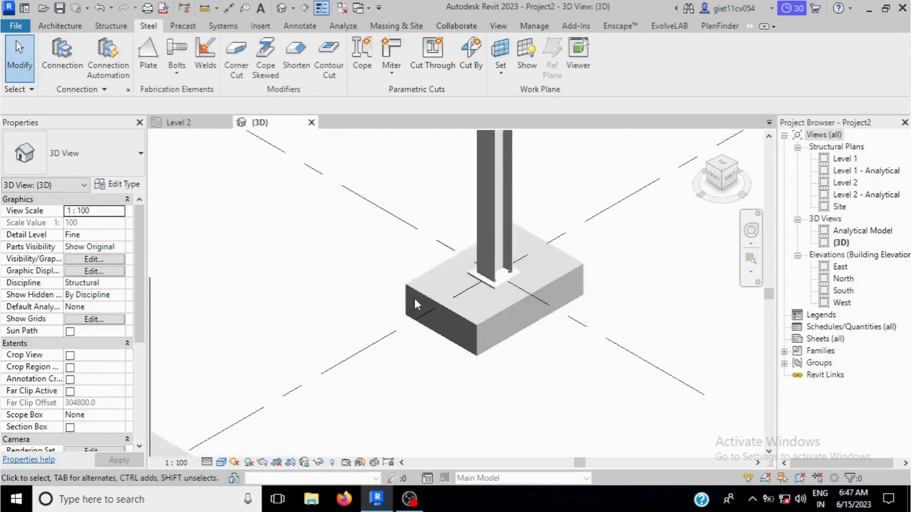
pyautogui.scroll(-2, 413, 303)
pyautogui.scroll(-2, 412, 304)
# Add a Base plate structural connection to the column at grids 3 and 4
pyautogui.scroll(5, 528, 223)
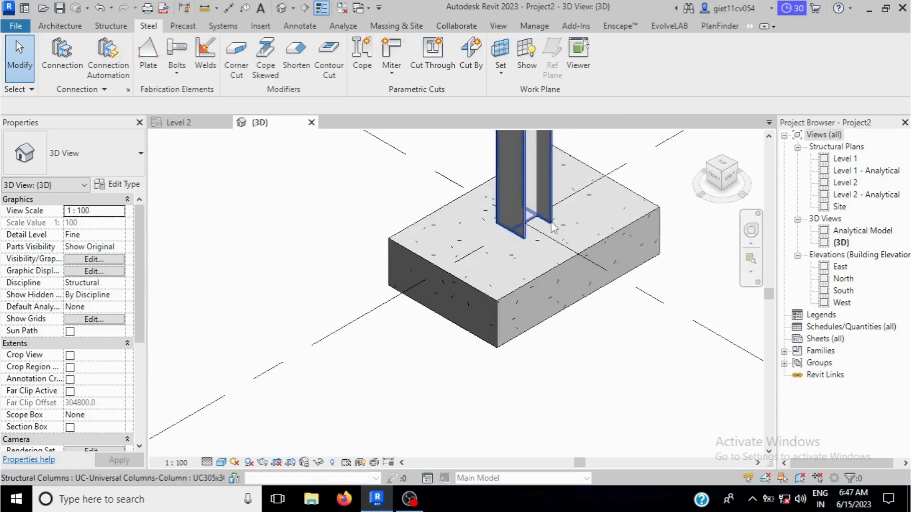
pyautogui.scroll(-3, 577, 198)
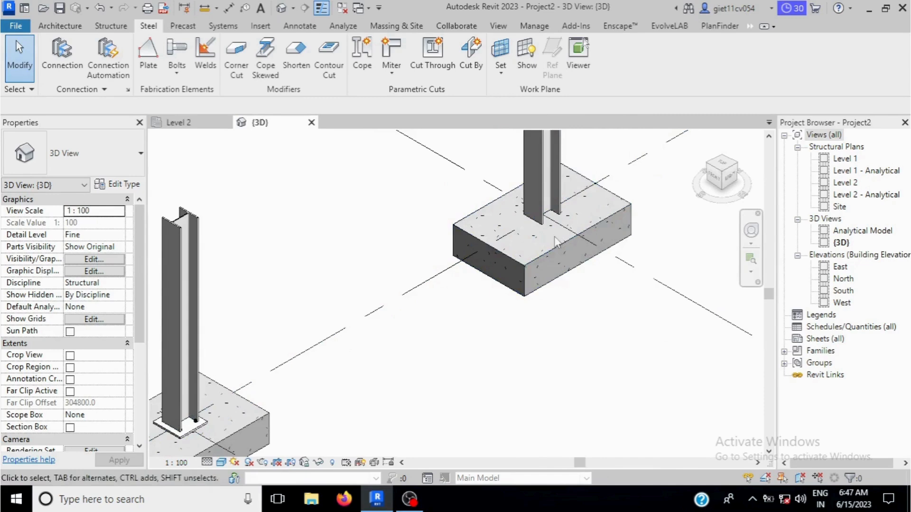
pyautogui.scroll(1, 554, 242)
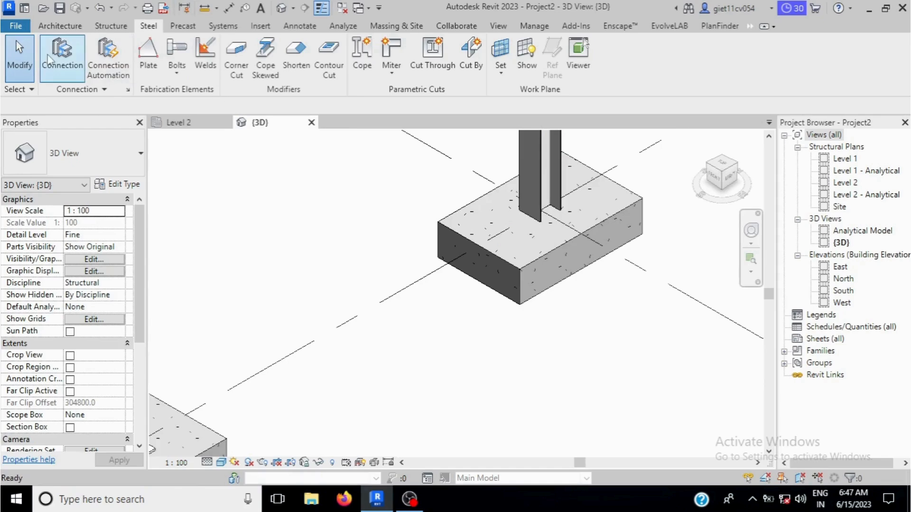
pyautogui.click(61, 61)
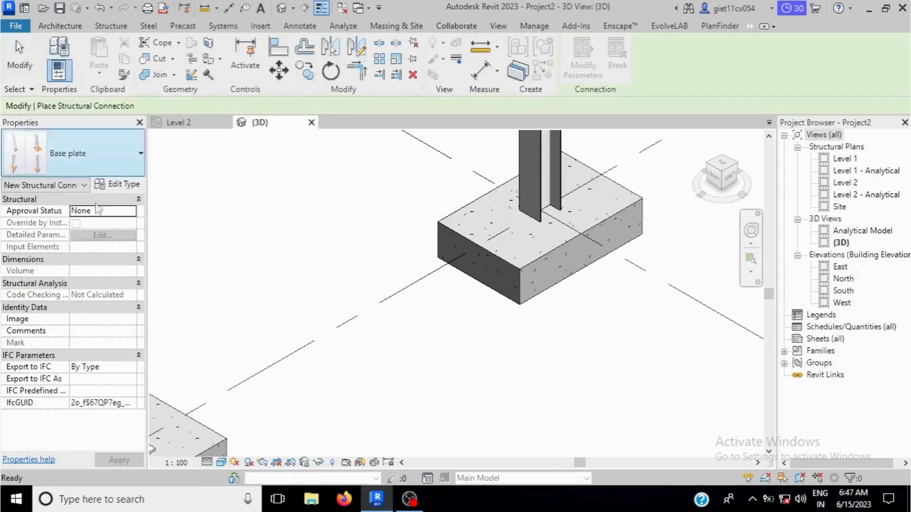
pyautogui.click(538, 163)
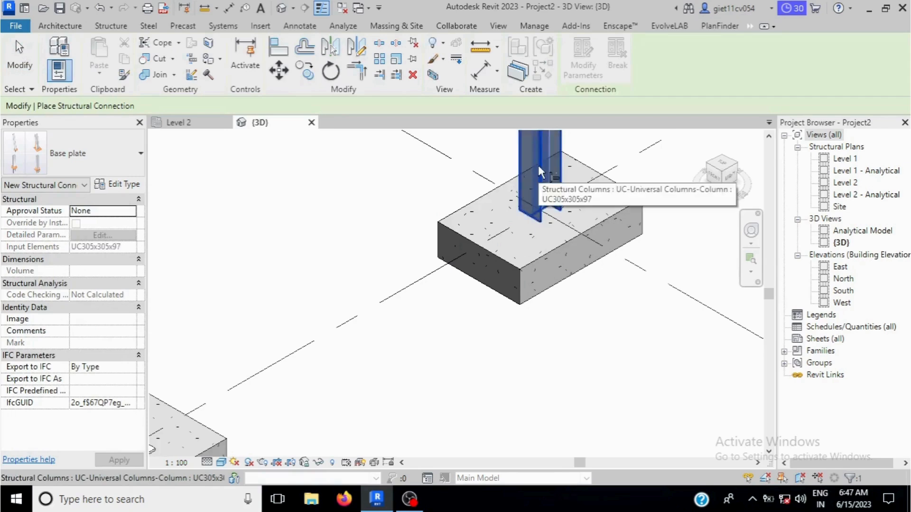
pyautogui.press('Return')
# Add a Base plate structural connection to the column at grids 2 and 4
pyautogui.scroll(-5, 537, 351)
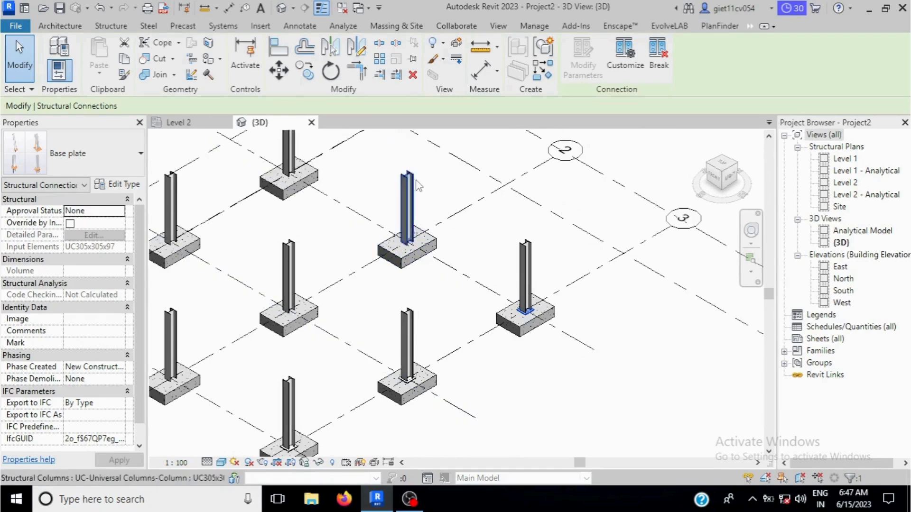
pyautogui.click(149, 27)
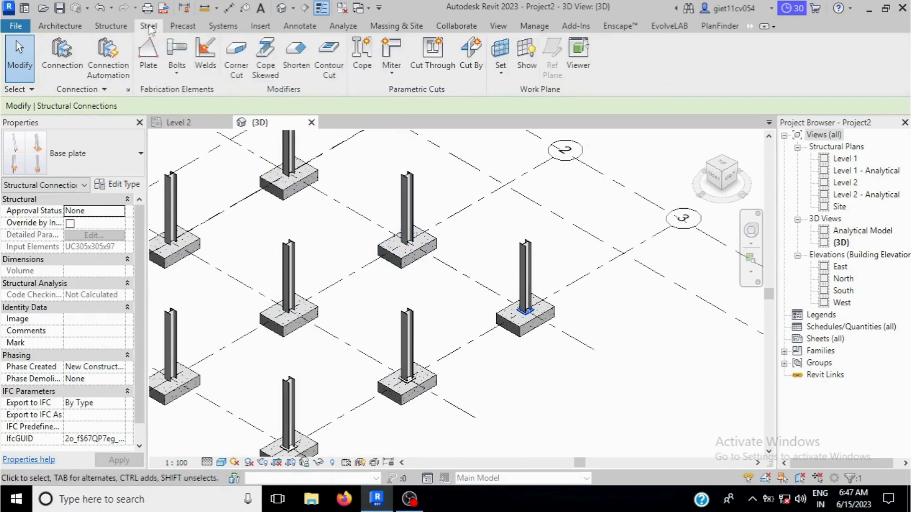
pyautogui.click(76, 53)
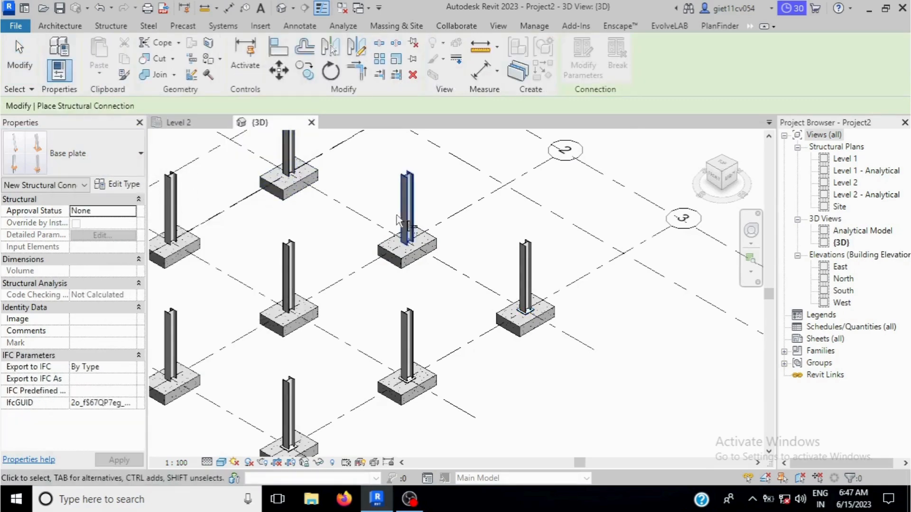
pyautogui.click(415, 215)
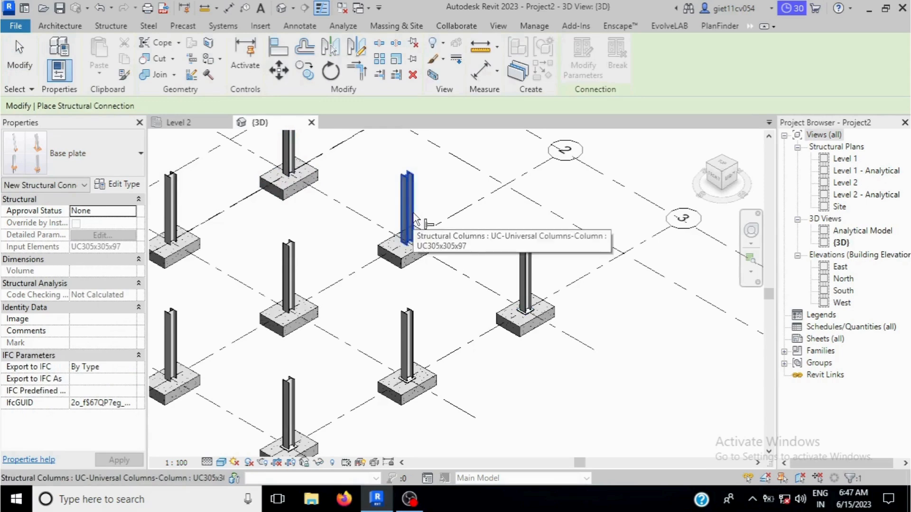
pyautogui.press('Return')
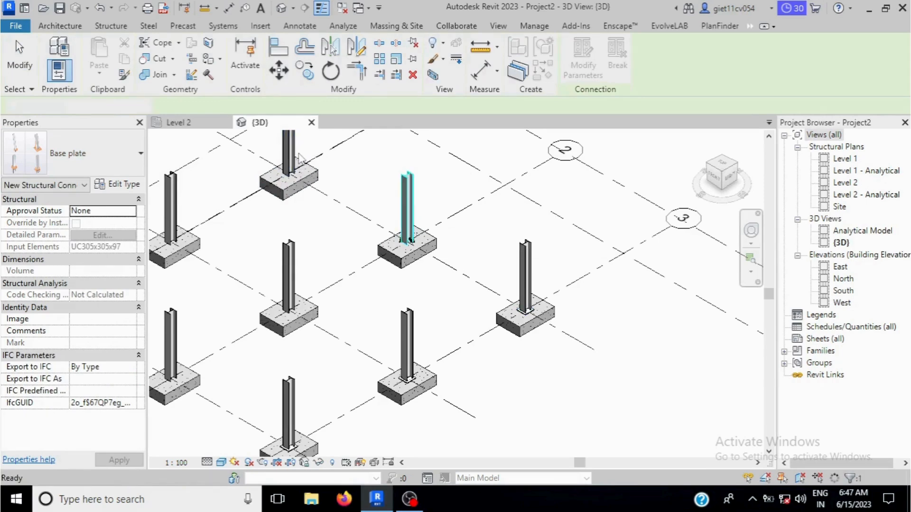
pyautogui.scroll(3, 407, 252)
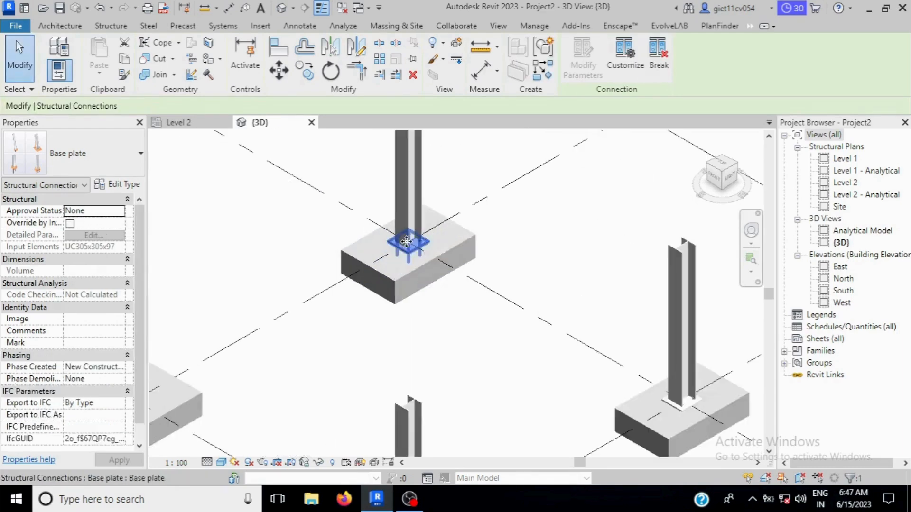
# Add a Base plate structural connection to the column at grids 1 and 4
pyautogui.scroll(-5, 319, 277)
pyautogui.scroll(1, 319, 277)
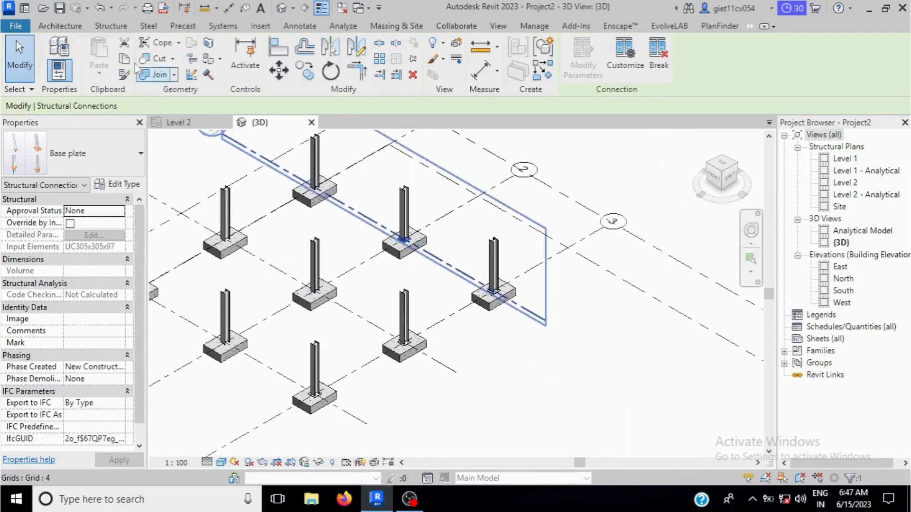
pyautogui.click(148, 26)
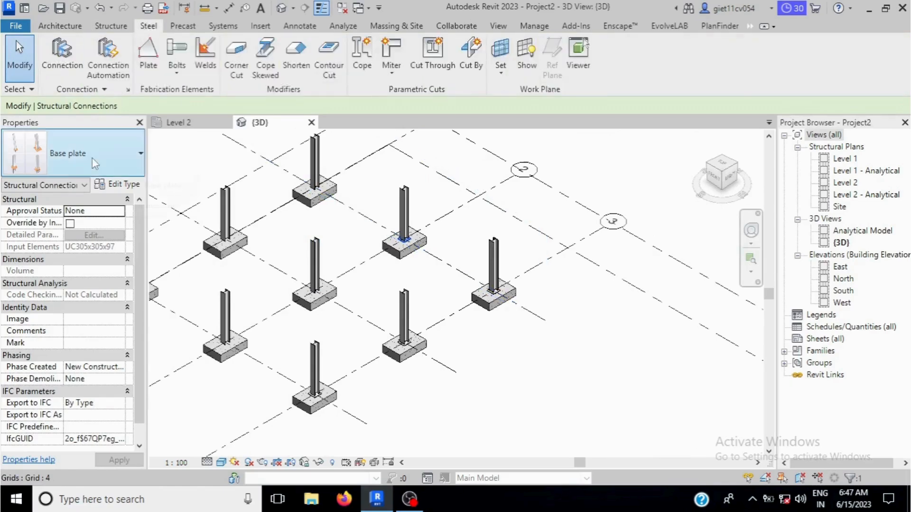
pyautogui.click(62, 53)
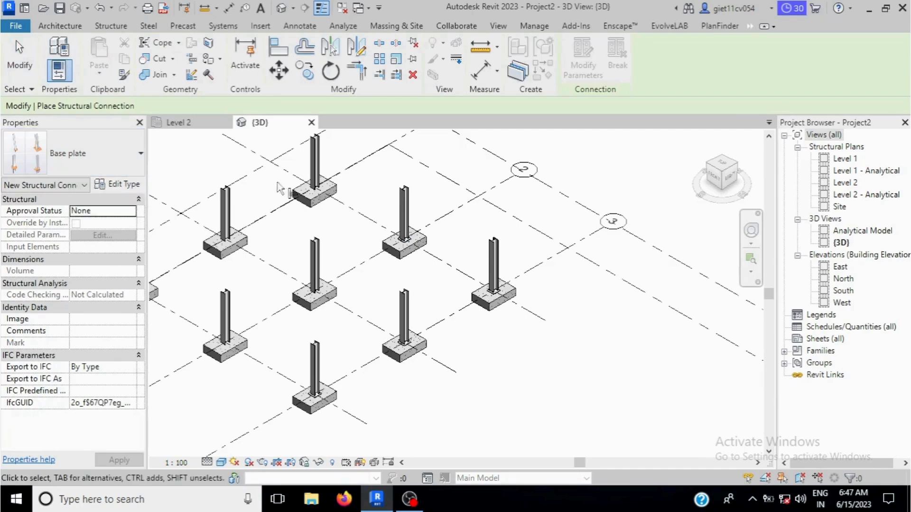
pyautogui.scroll(5, 317, 166)
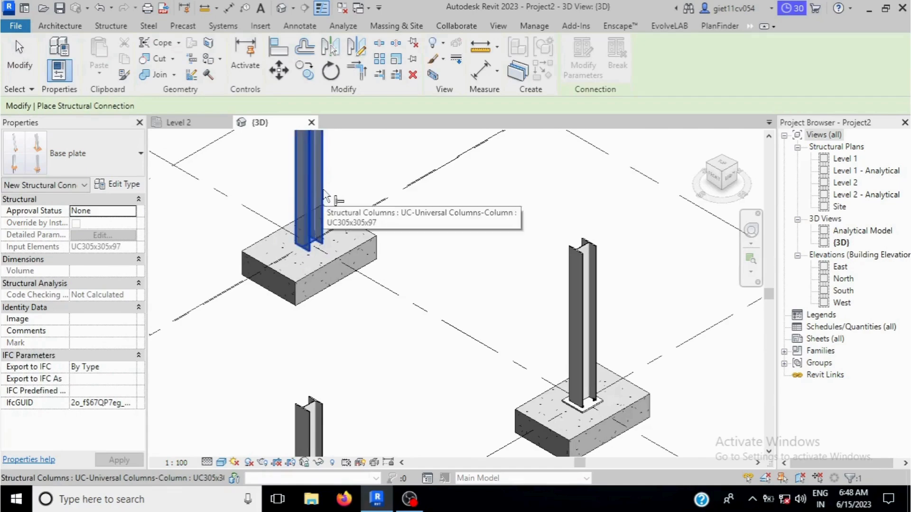
pyautogui.click(327, 199)
# Add a Base plate structural connection to the column at grids 1 and 6
pyautogui.scroll(-6, 482, 226)
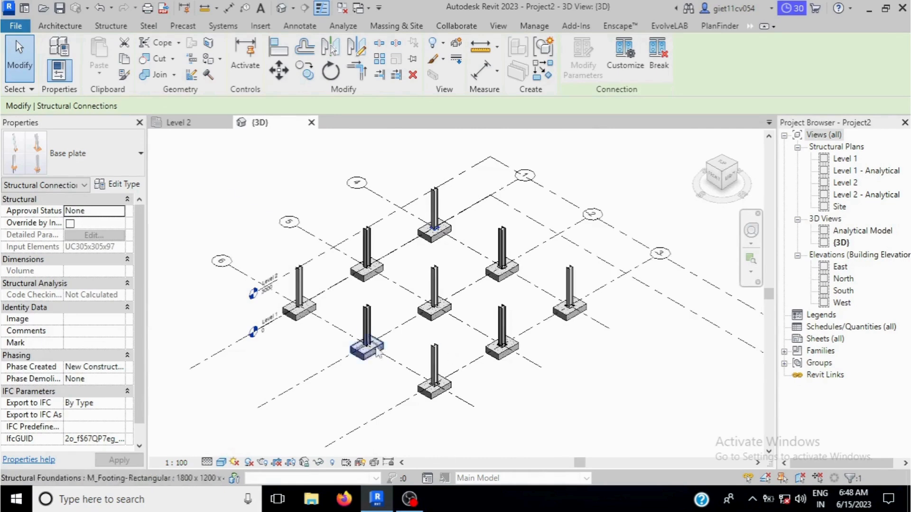
pyautogui.click(149, 26)
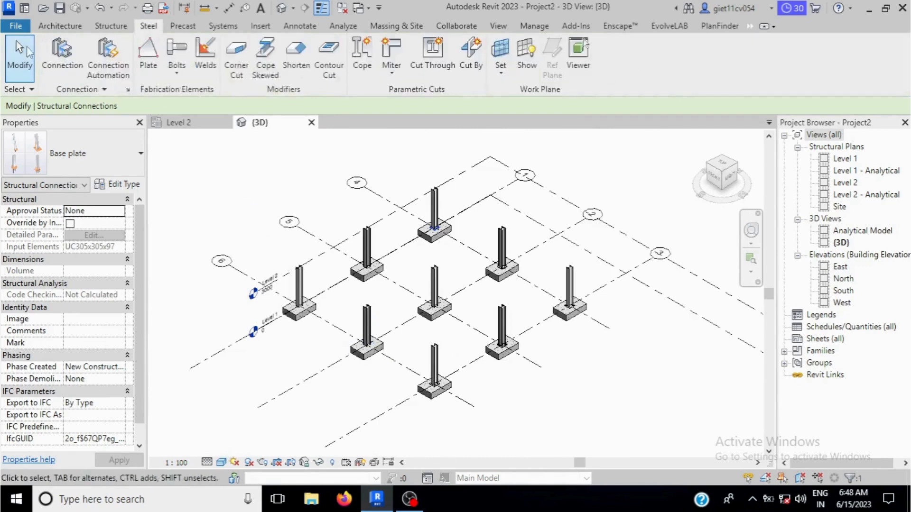
pyautogui.click(20, 57)
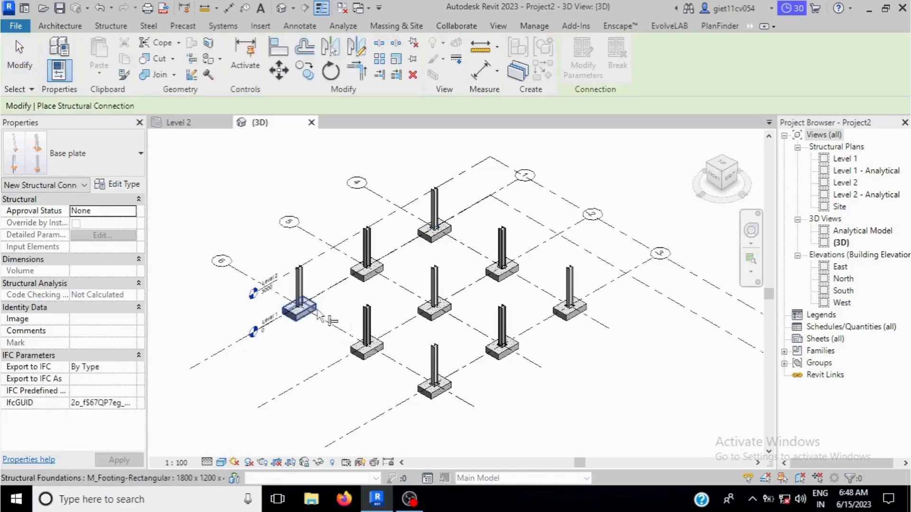
pyautogui.scroll(3, 304, 287)
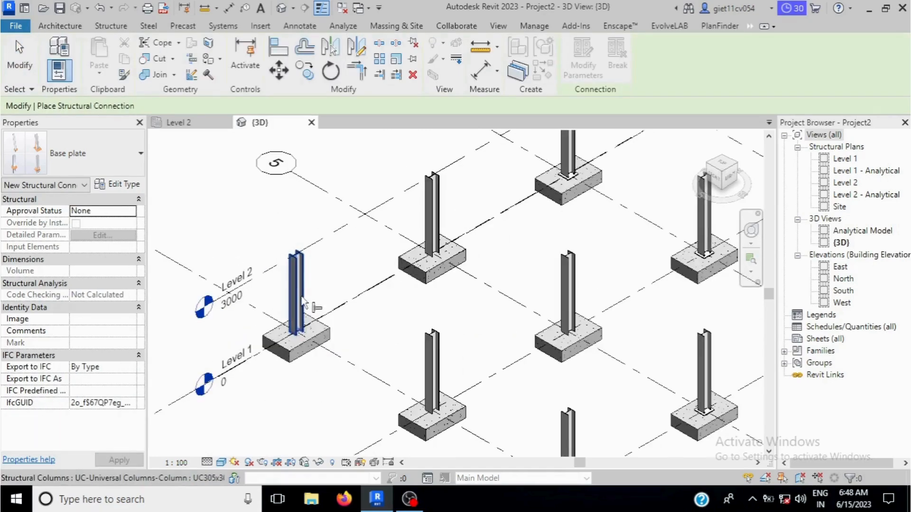
pyautogui.click(301, 295)
pyautogui.press('Return')
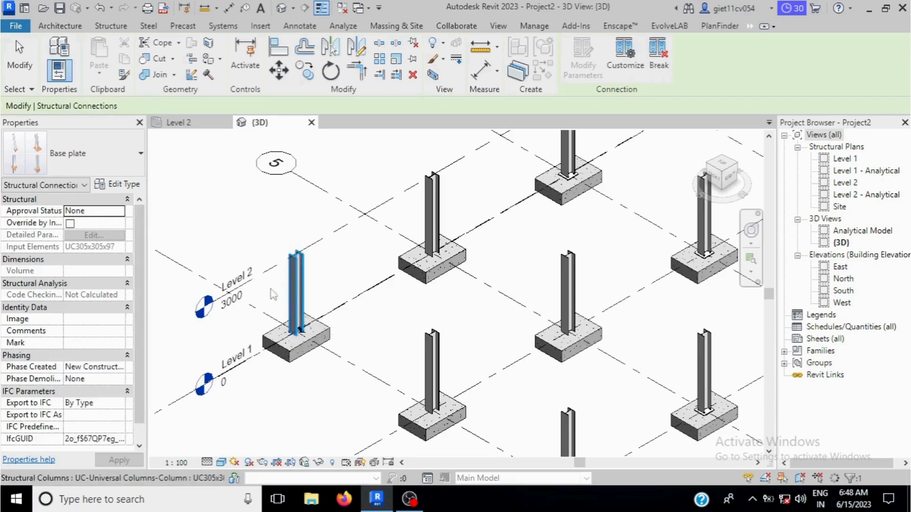
# Add a Base plate structural connection to the column at grids 2 and 6
pyautogui.click(150, 25)
pyautogui.click(62, 56)
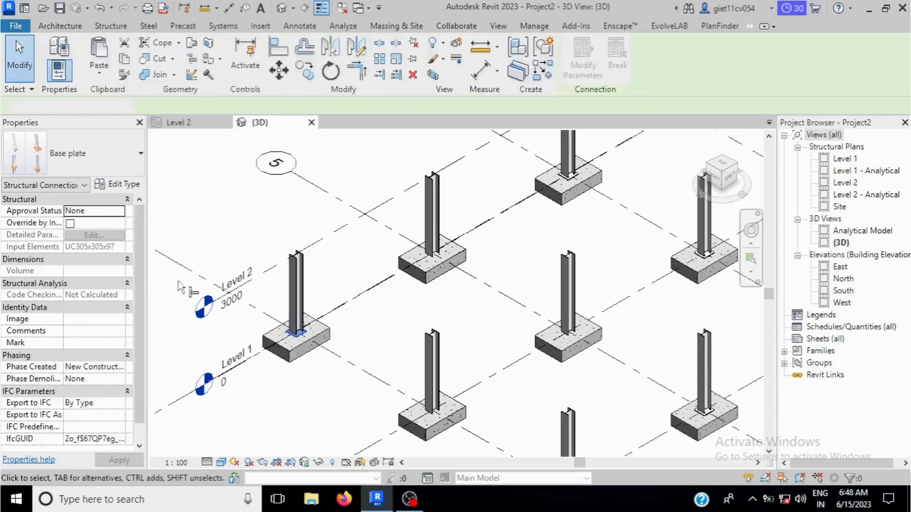
pyautogui.click(424, 382)
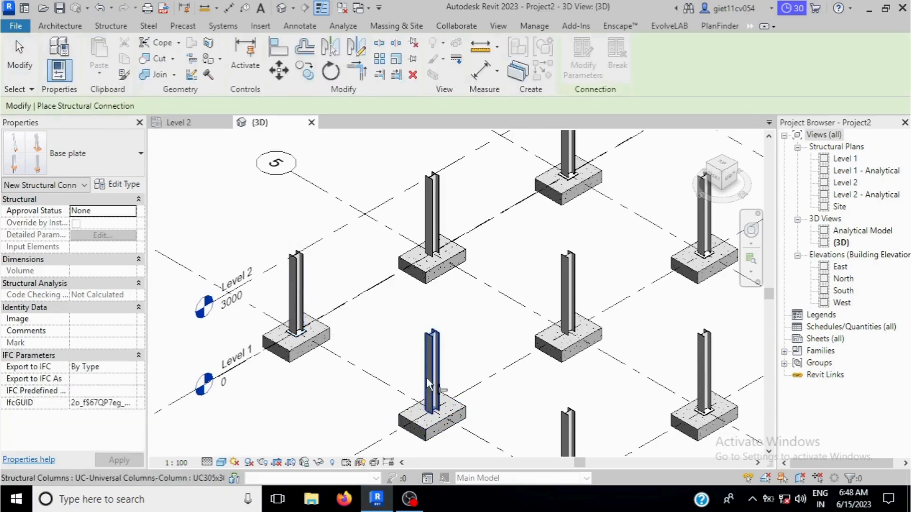
pyautogui.press('Return')
pyautogui.scroll(-2, 491, 324)
pyautogui.click(351, 184)
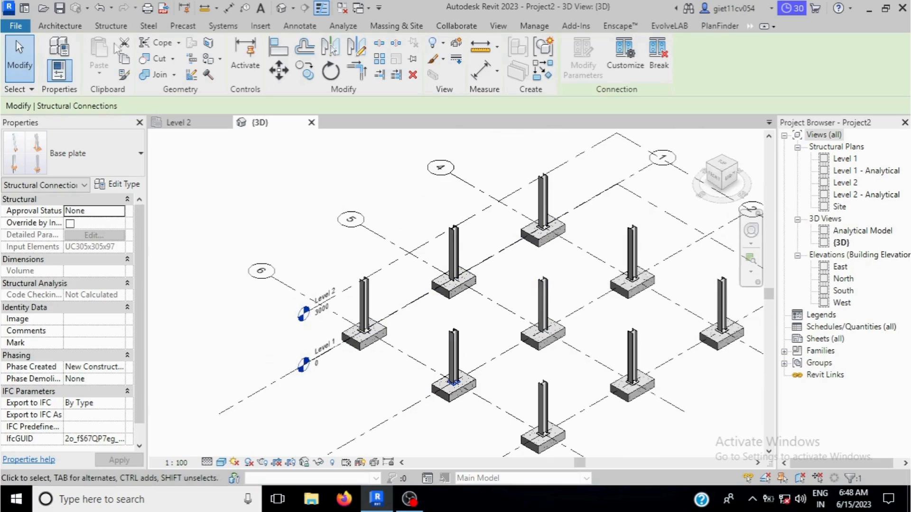
# Add a Base plate structural connection to the column at grids 1 and 5
pyautogui.click(148, 26)
pyautogui.click(59, 62)
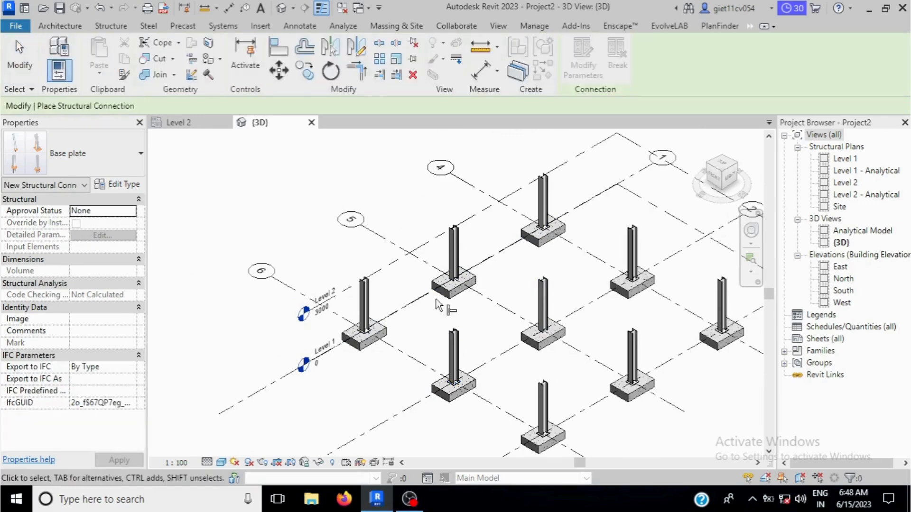
pyautogui.click(458, 266)
pyautogui.press('Return')
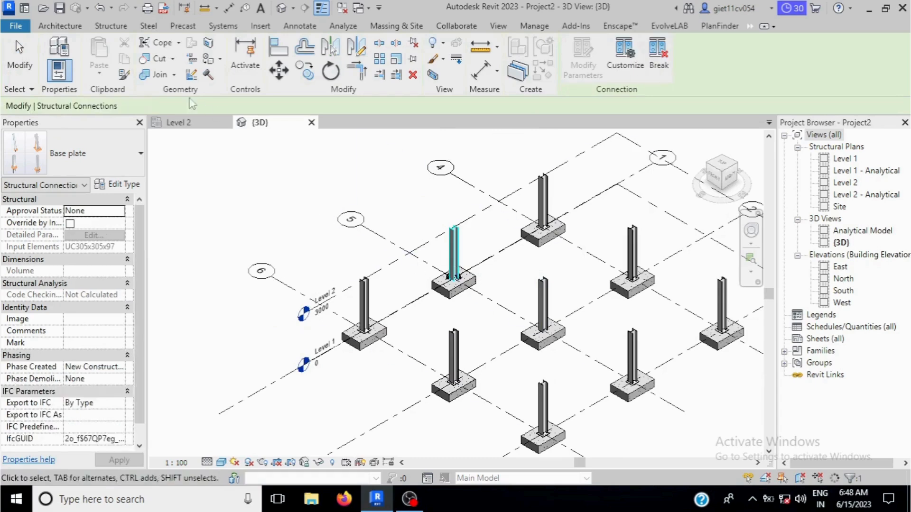
# Add a Base plate structural connection to the central column at grids 2 and 5 and inspect a finished base plate up close
pyautogui.click(149, 26)
pyautogui.click(59, 62)
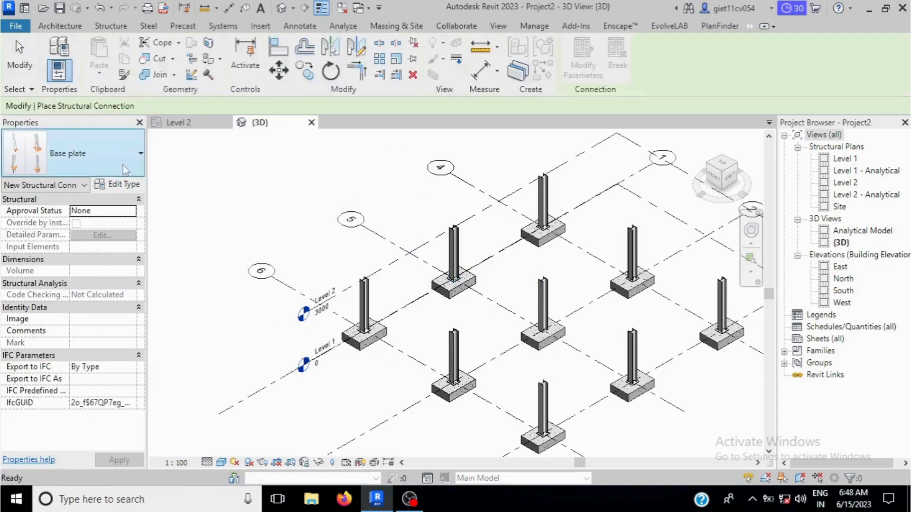
pyautogui.click(544, 308)
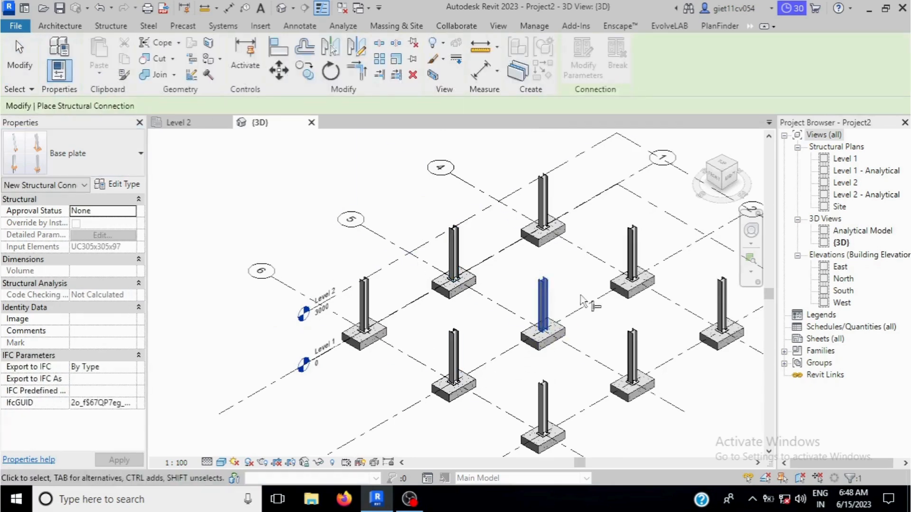
pyautogui.press('Return')
pyautogui.scroll(5, 570, 323)
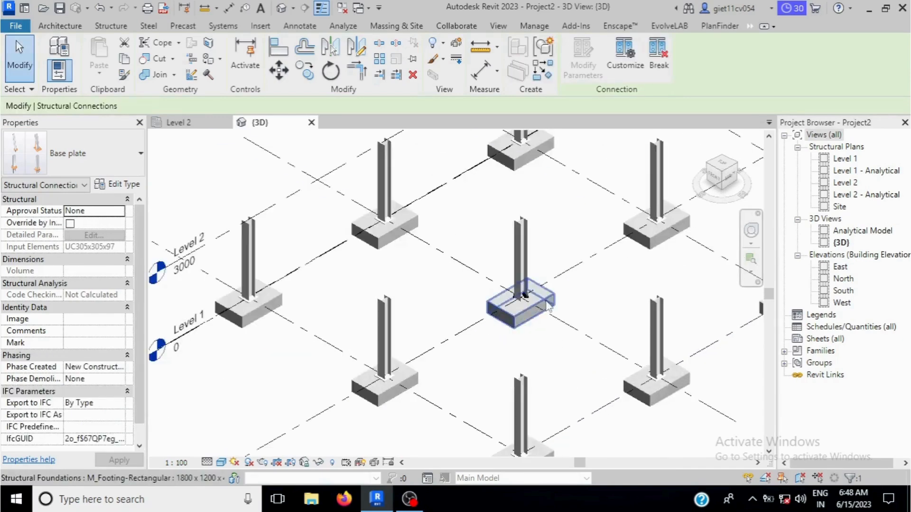
pyautogui.scroll(-6, 548, 306)
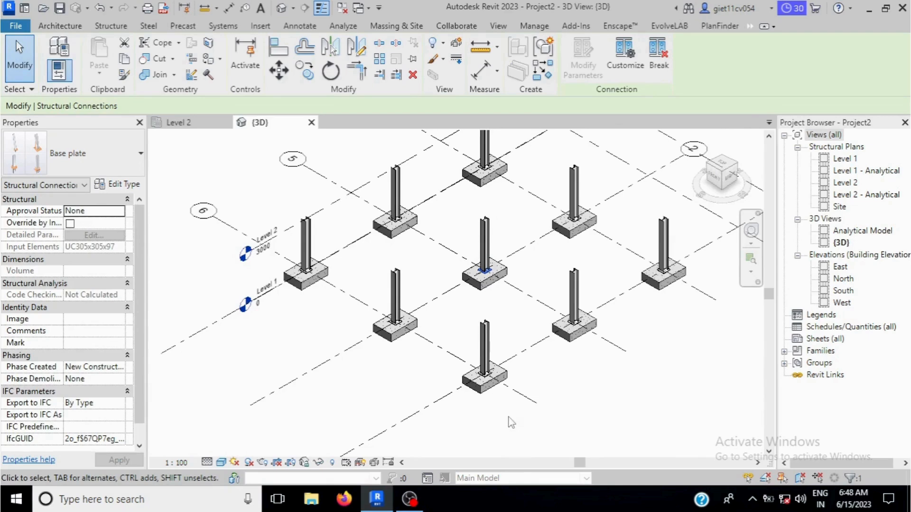
pyautogui.scroll(1, 495, 387)
pyautogui.scroll(6, 495, 387)
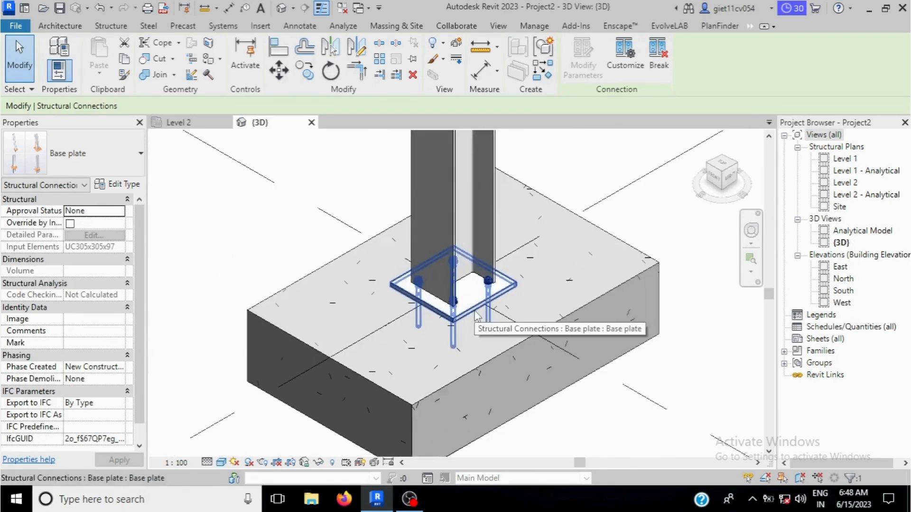
pyautogui.scroll(3, 476, 317)
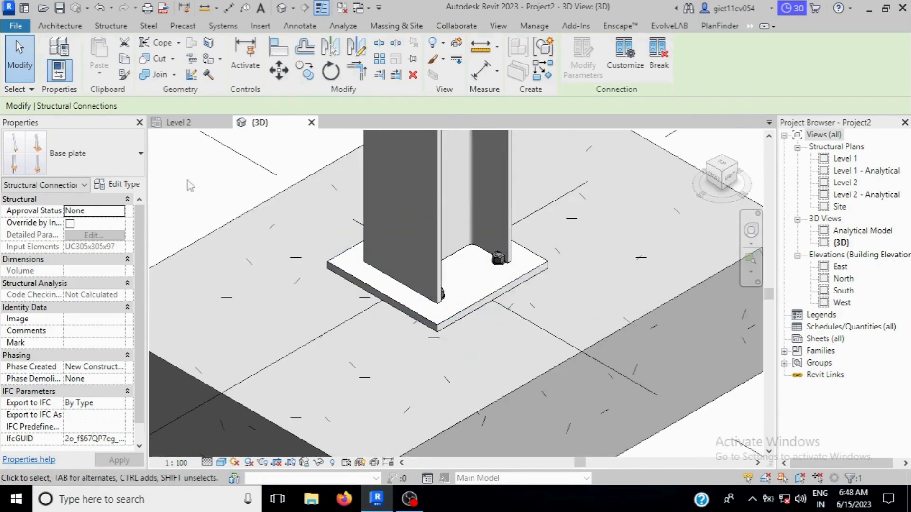
pyautogui.click(19, 54)
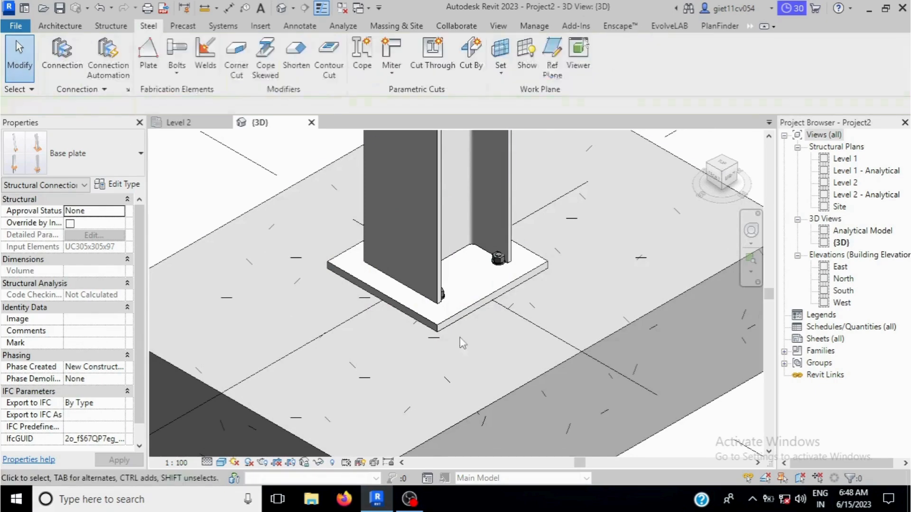
pyautogui.click(475, 313)
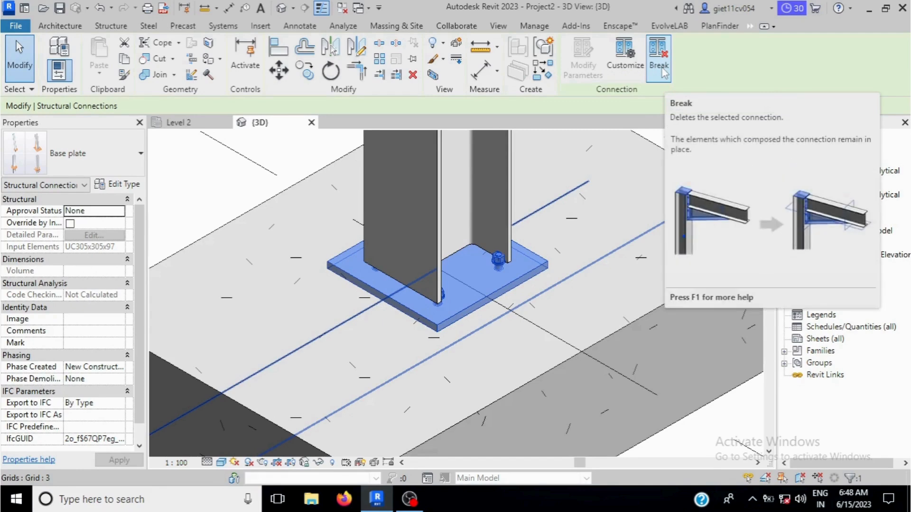
pyautogui.click(626, 69)
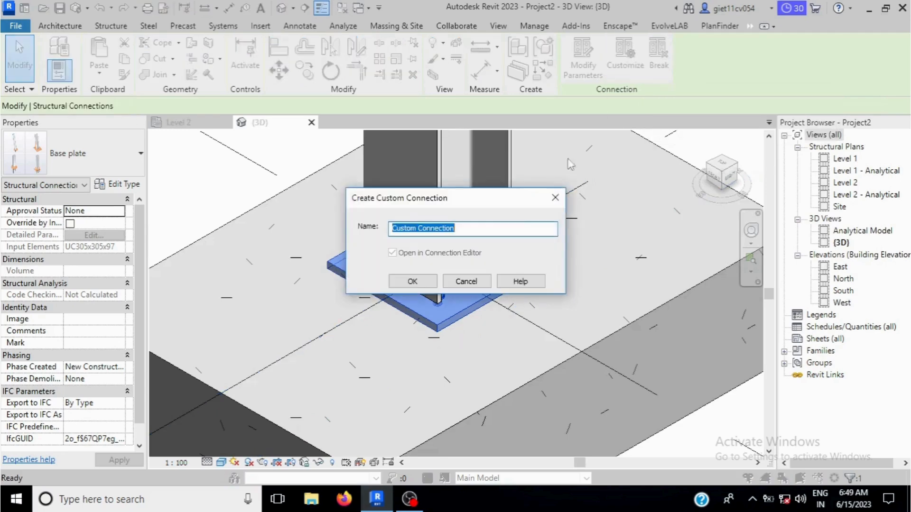
pyautogui.click(472, 230)
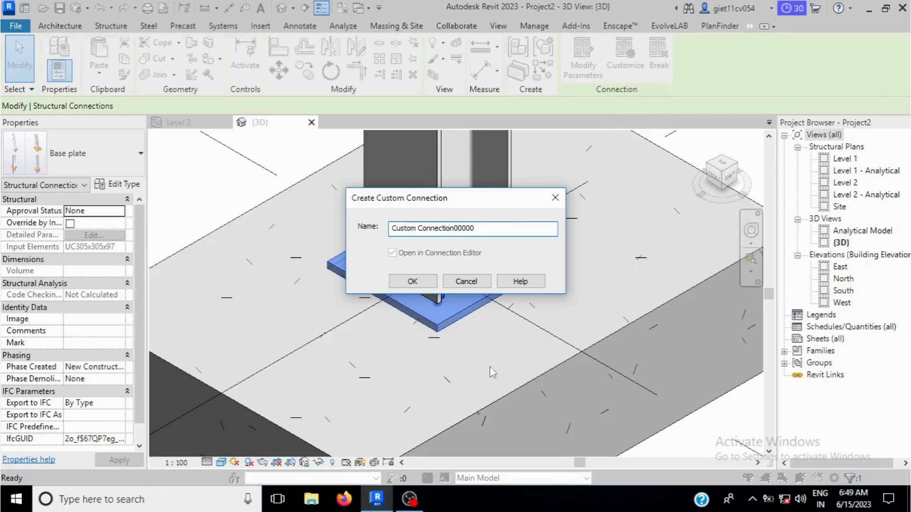
pyautogui.click(412, 281)
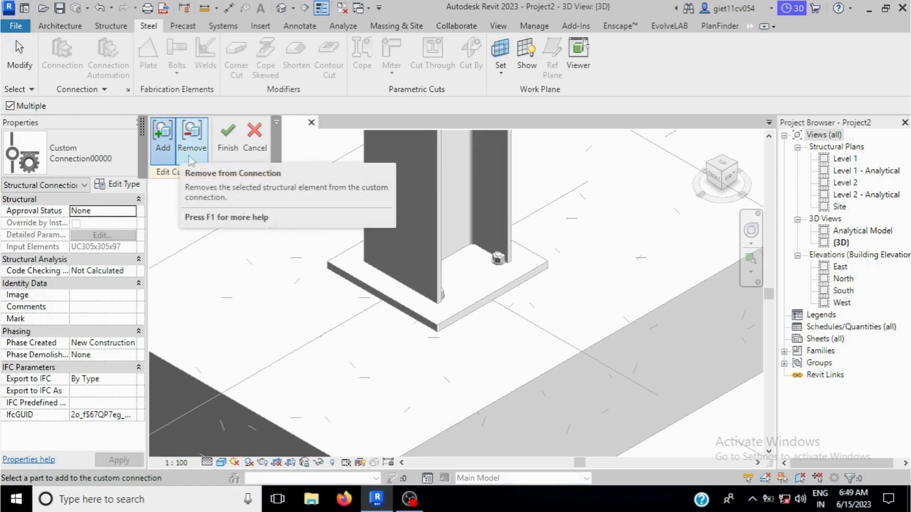
pyautogui.click(258, 151)
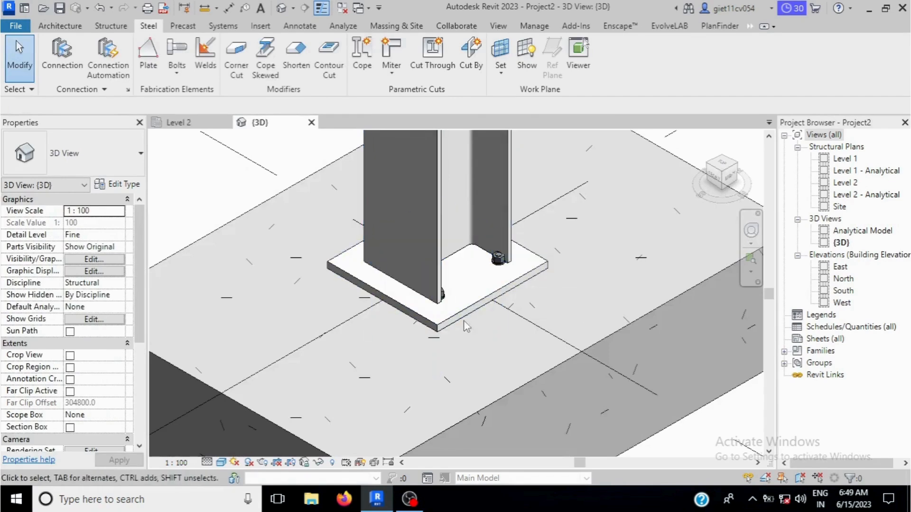
# Duplicate the central column's base plate connection type under the name Base plate now
pyautogui.click(449, 319)
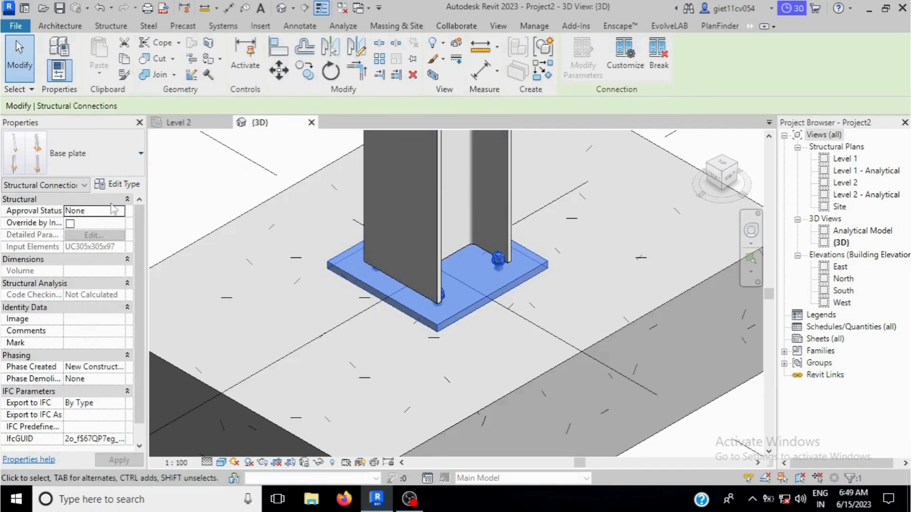
pyautogui.click(115, 186)
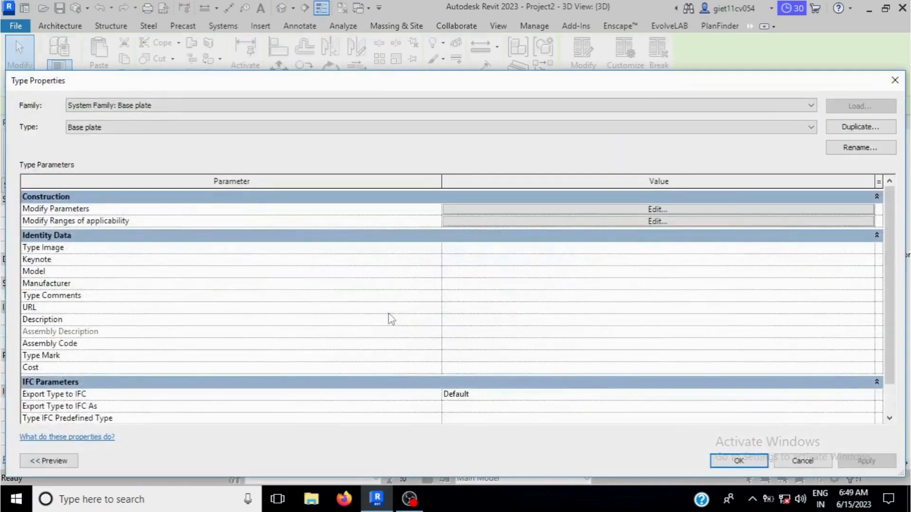
pyautogui.click(855, 129)
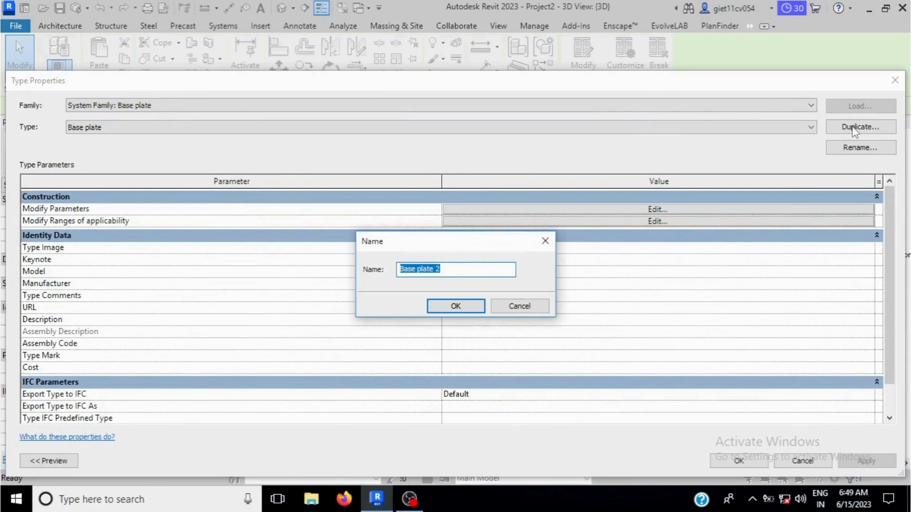
pyautogui.press('End')
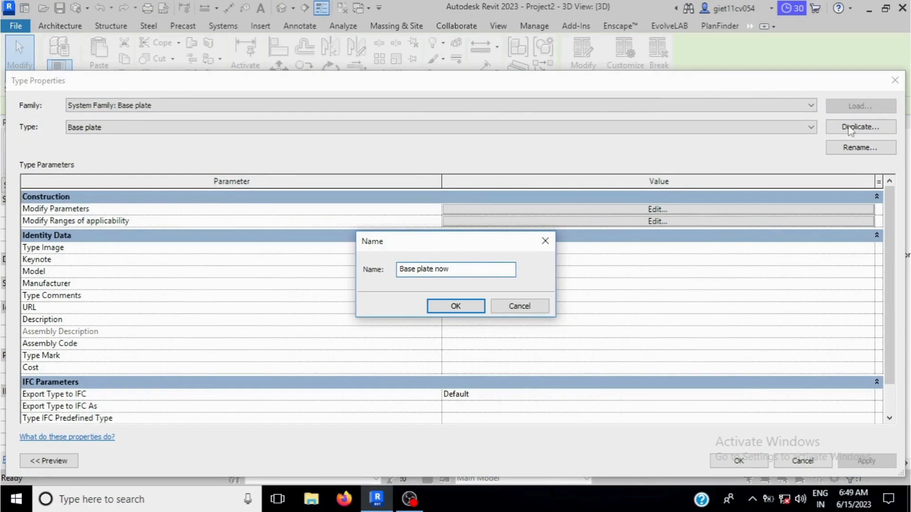
pyautogui.click(456, 306)
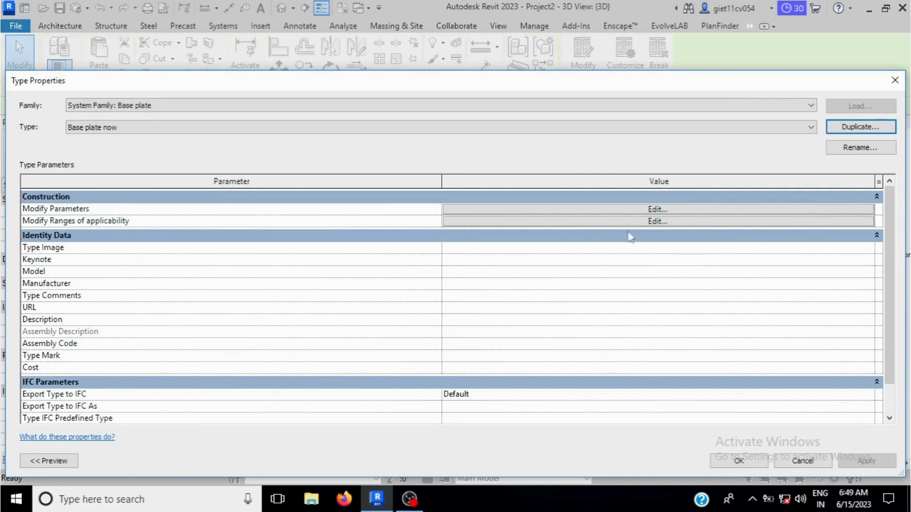
# Edit the parameters of the Base plate now type and set the plate thickness to 30
pyautogui.click(657, 209)
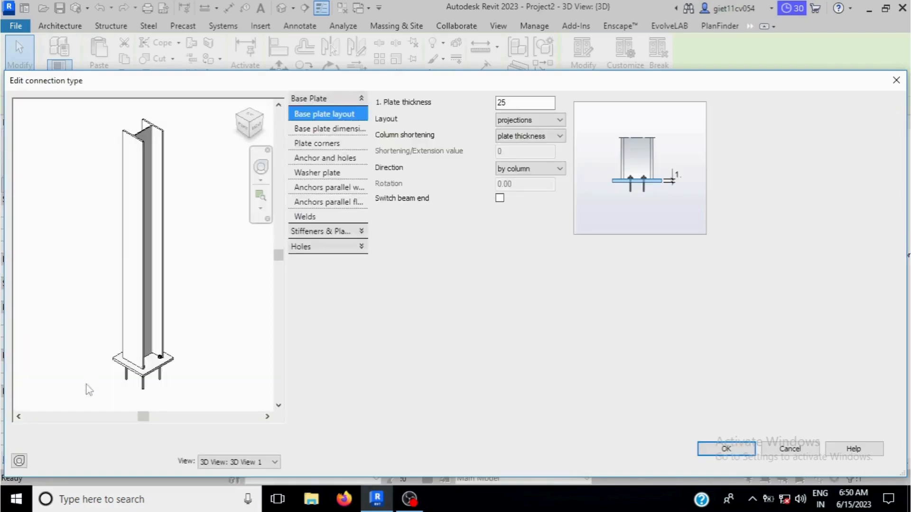
pyautogui.scroll(5, 159, 374)
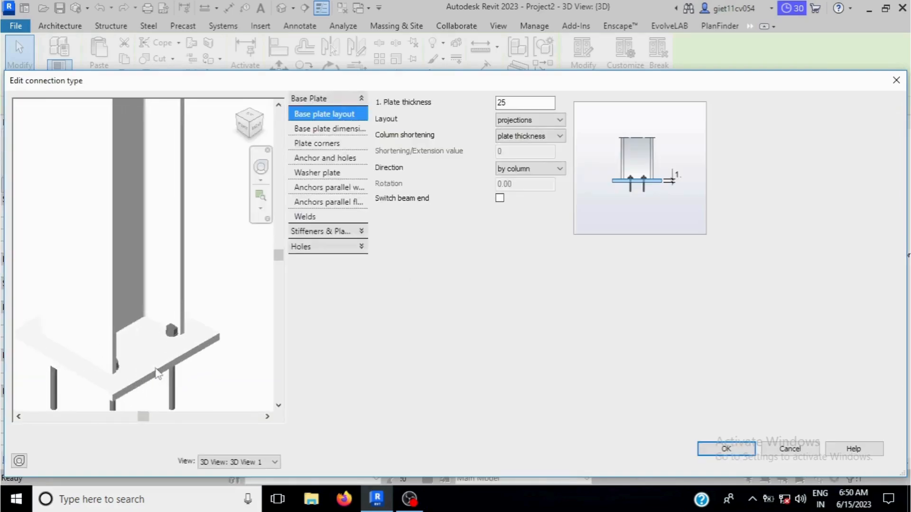
pyautogui.click(254, 124)
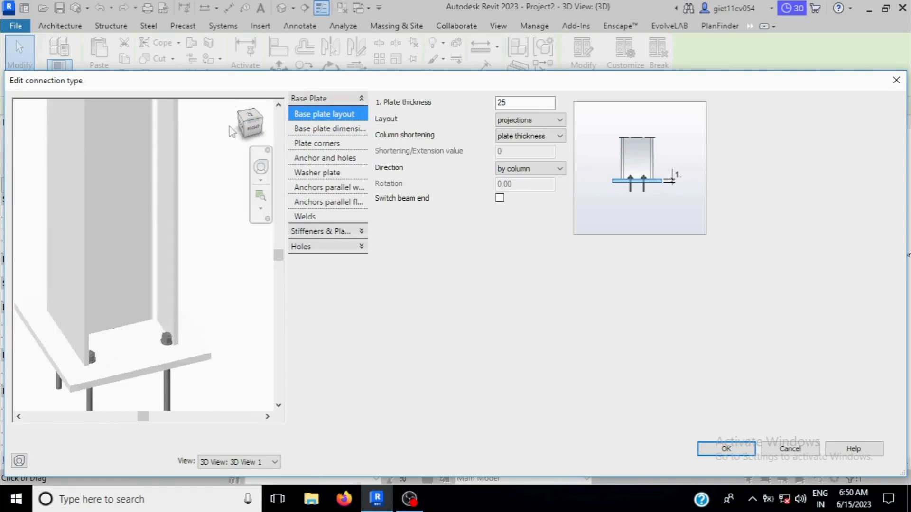
pyautogui.scroll(3, 146, 358)
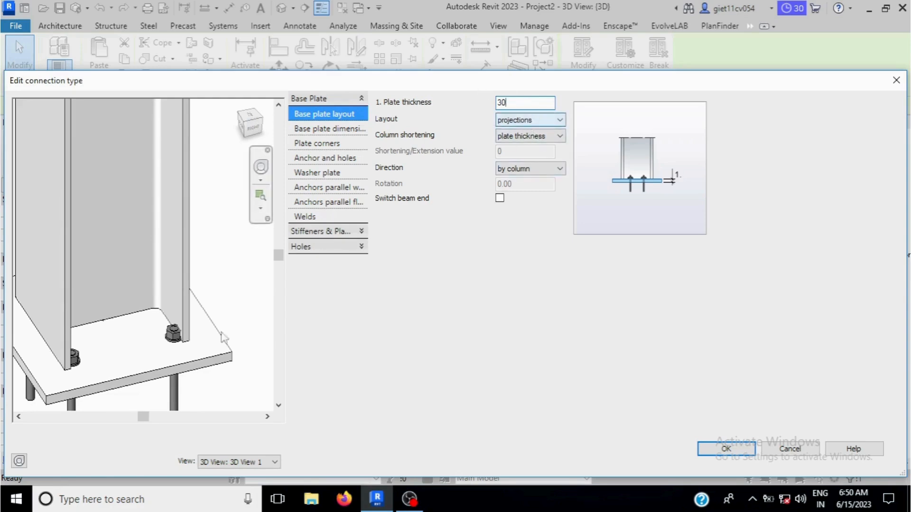
# Try the total layout for the base plate, restore it to projections, and view the column shortening options
pyautogui.click(547, 125)
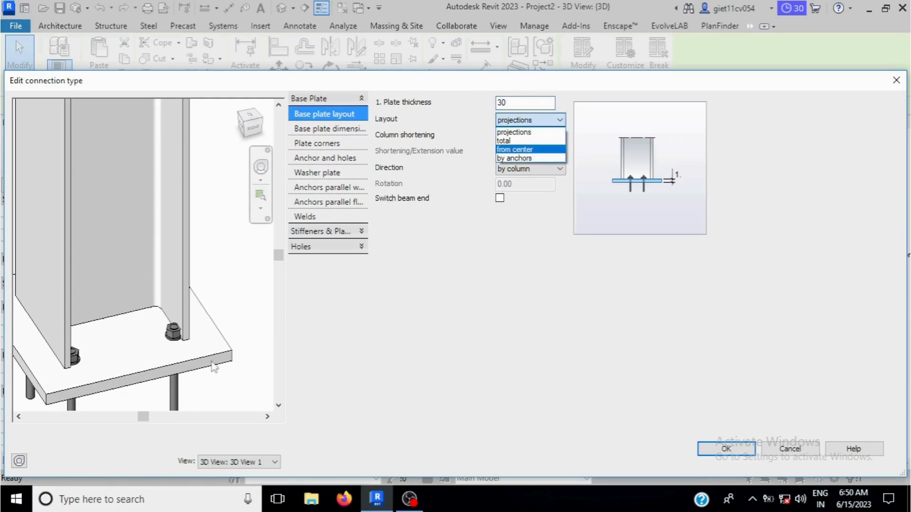
pyautogui.click(507, 141)
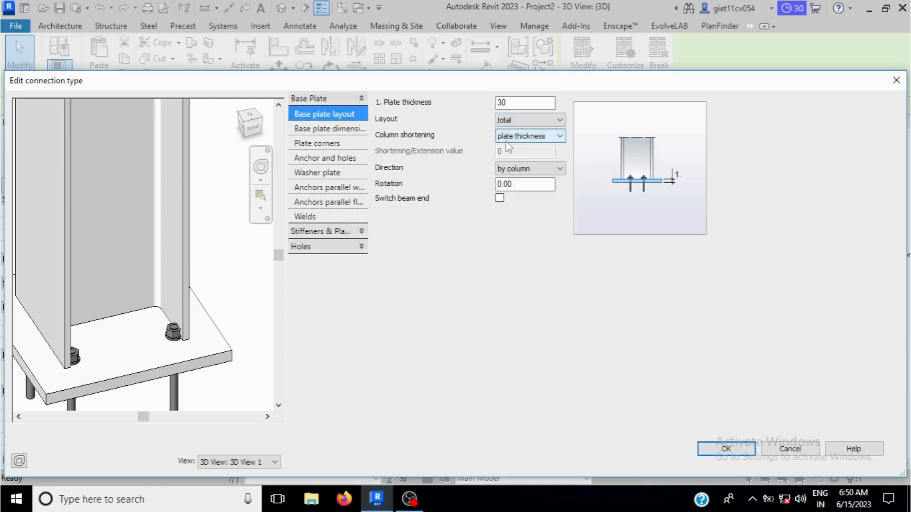
pyautogui.click(521, 138)
pyautogui.click(516, 121)
pyautogui.click(517, 120)
pyautogui.click(516, 132)
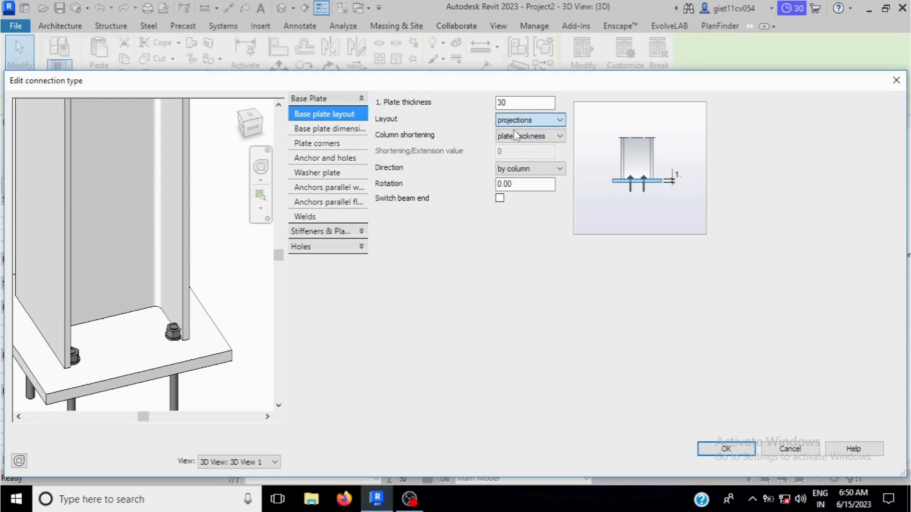
pyautogui.click(530, 137)
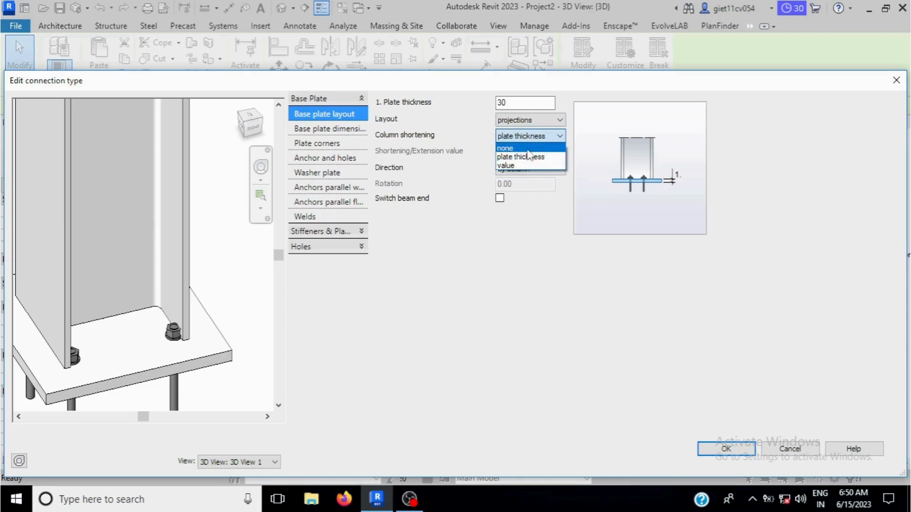
pyautogui.click(536, 231)
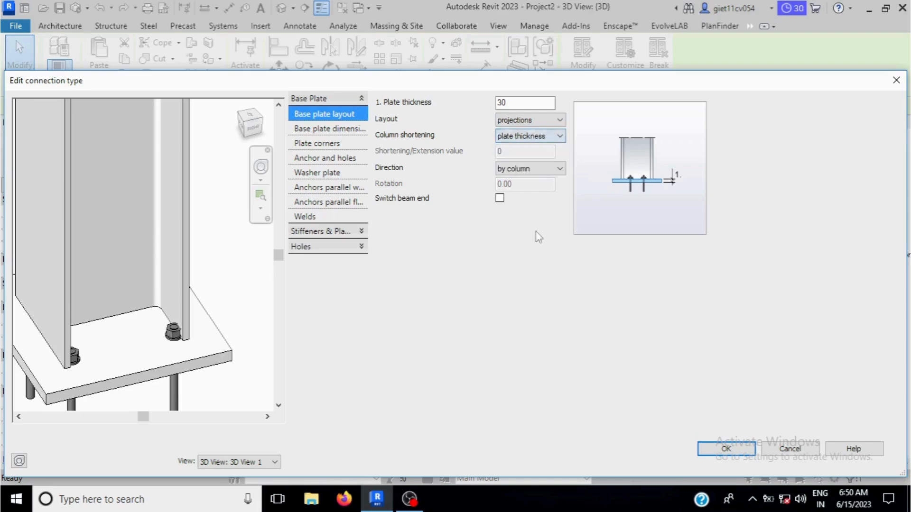
# Increase projection 1 of the base plate while keeping all projections equal
pyautogui.click(348, 131)
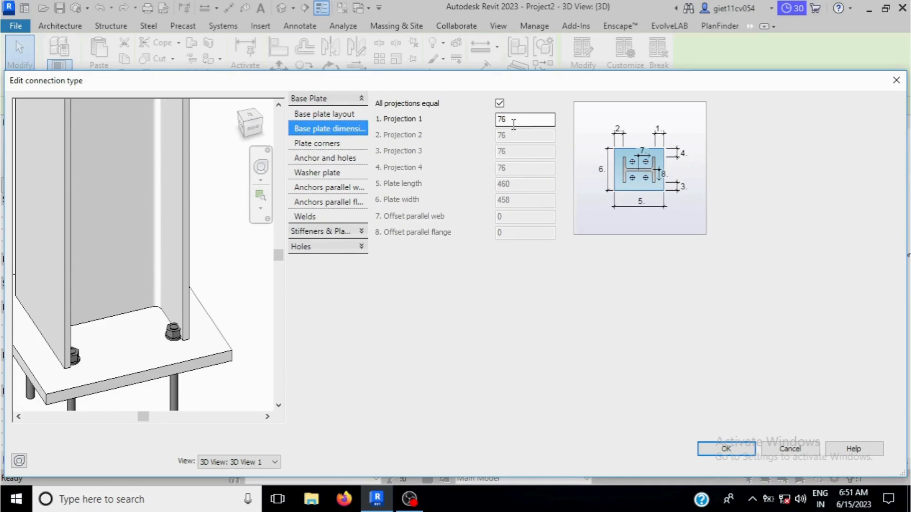
pyautogui.moveTo(513, 122); pyautogui.dragTo(496, 123)
# Try the cut shape on plate corner 1 and return the corner shape to none
pyautogui.click(317, 143)
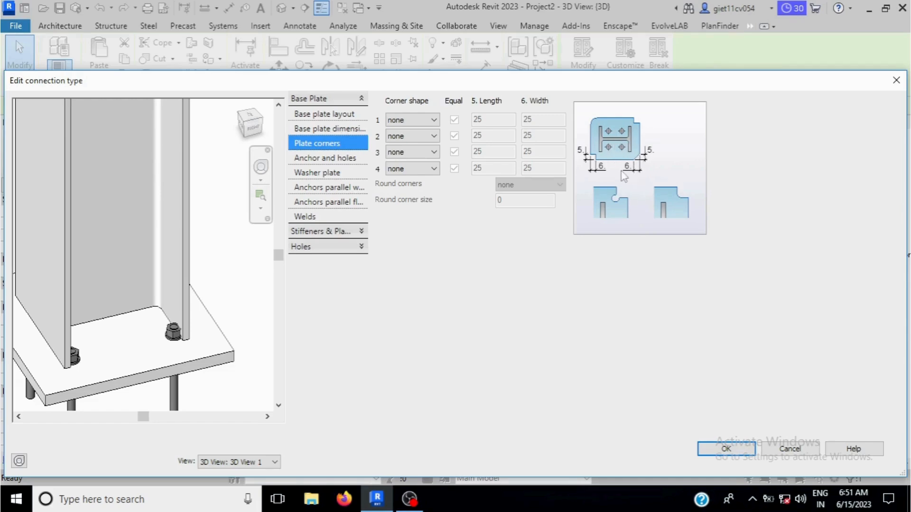
pyautogui.click(434, 137)
pyautogui.click(431, 120)
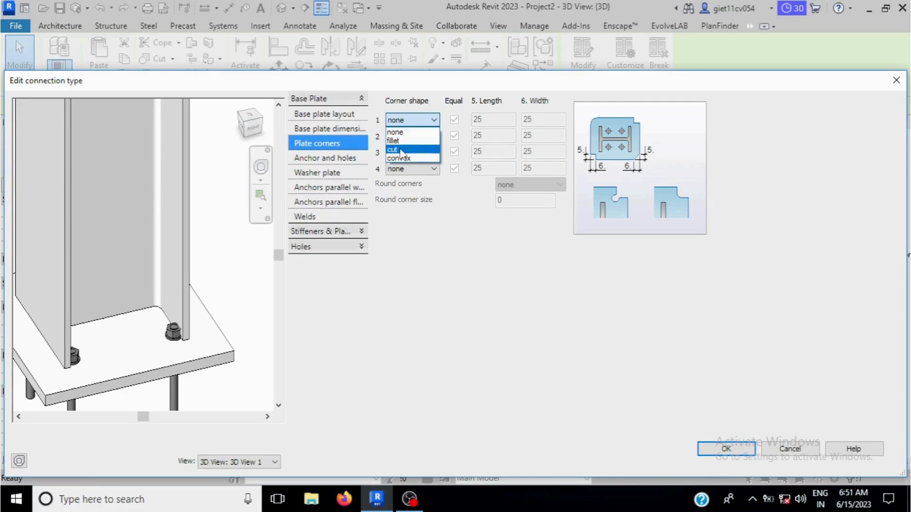
pyautogui.click(401, 150)
pyautogui.click(411, 138)
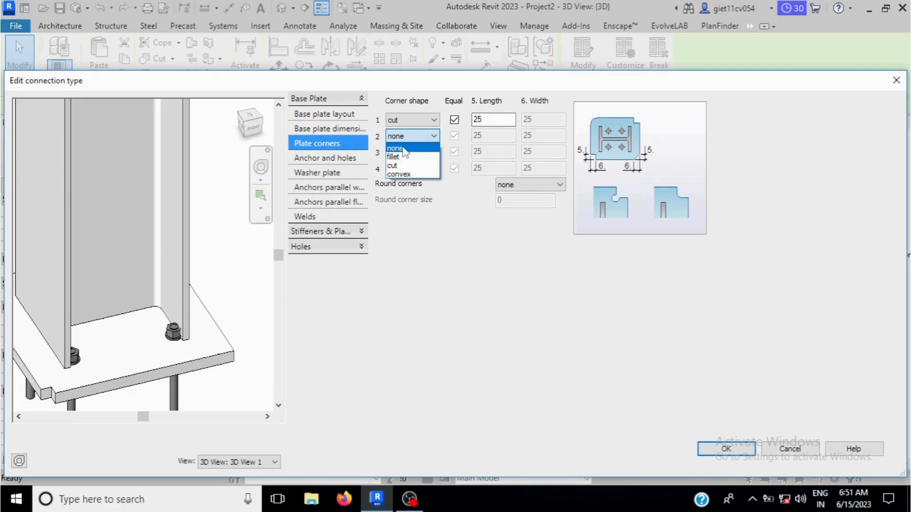
pyautogui.click(408, 120)
pyautogui.click(408, 120)
pyautogui.click(396, 132)
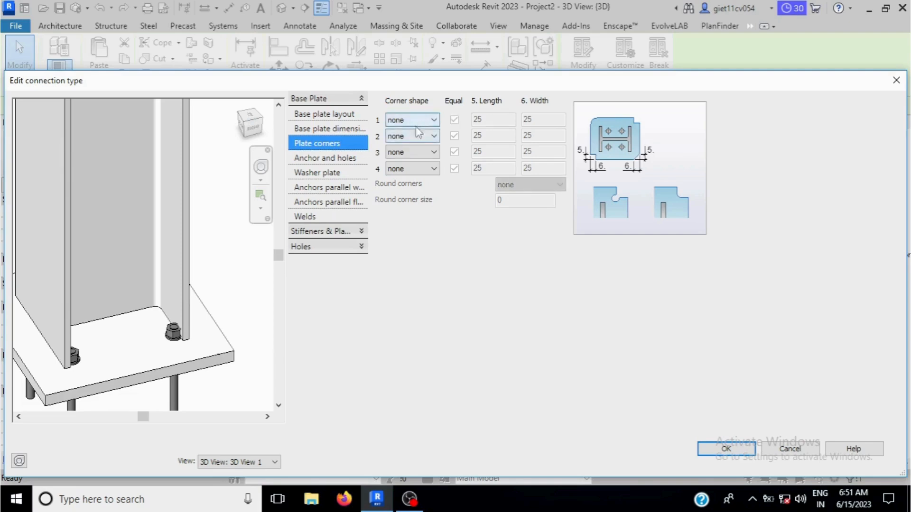
# Set the anchor diameter to 24.00 mm and look through the available anchor types
pyautogui.click(352, 161)
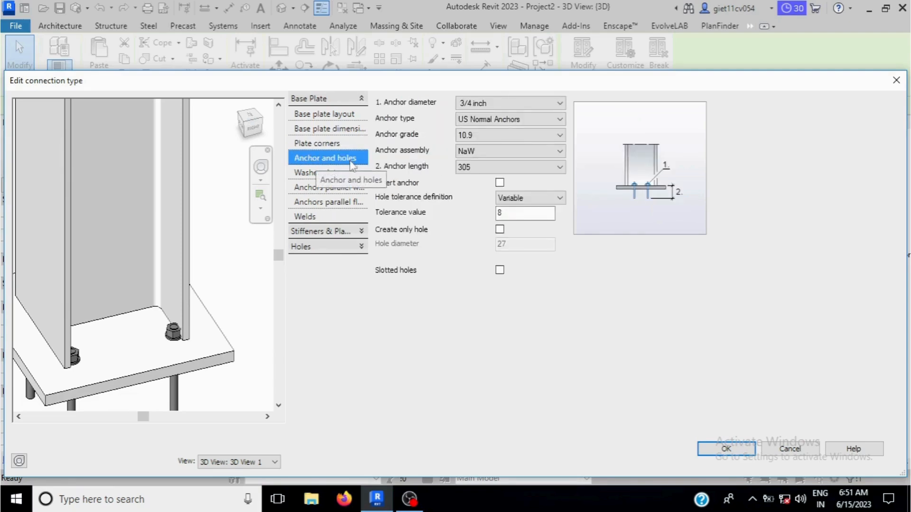
pyautogui.click(504, 104)
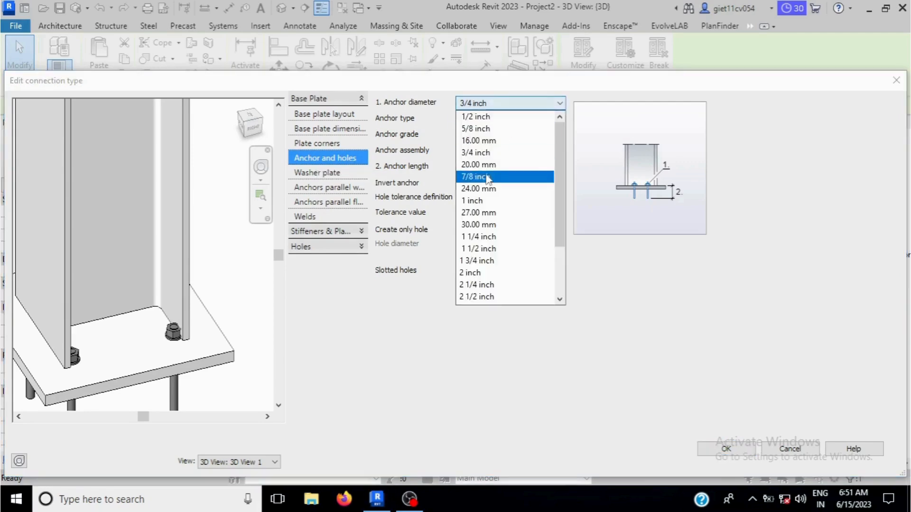
pyautogui.click(474, 189)
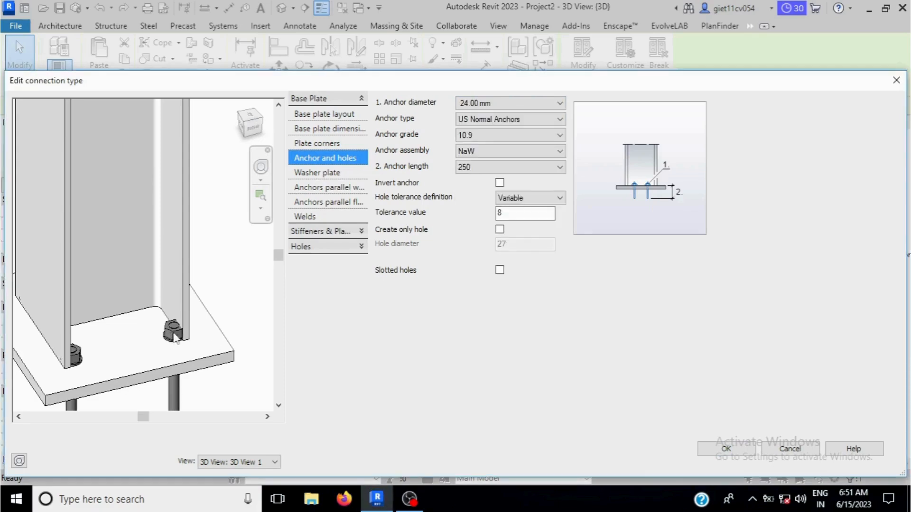
pyautogui.click(510, 119)
pyautogui.scroll(3, 484, 251)
pyautogui.scroll(-3, 483, 251)
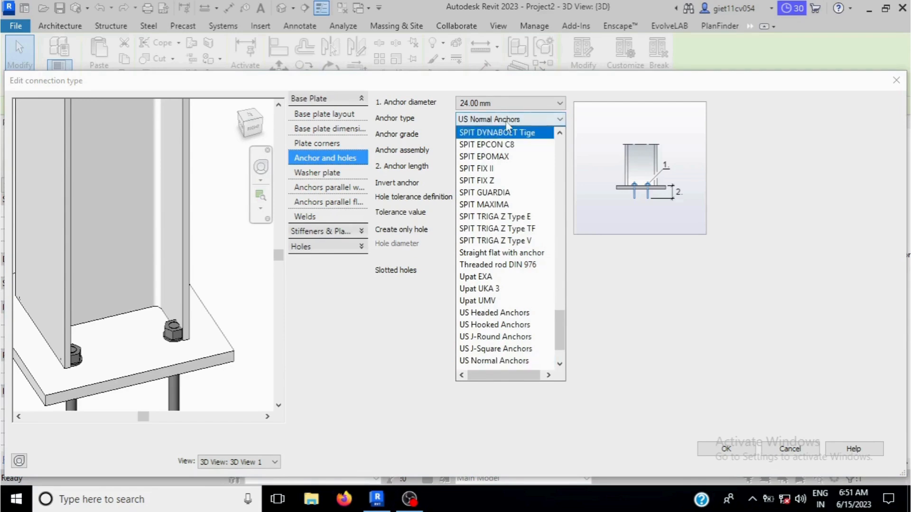
# Try adding washer plates to the anchors and switch them off again
pyautogui.click(330, 176)
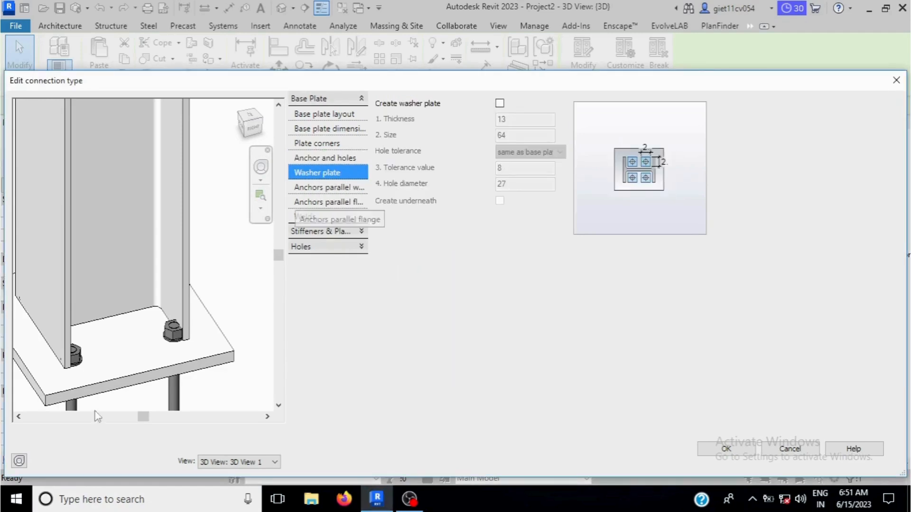
pyautogui.click(501, 103)
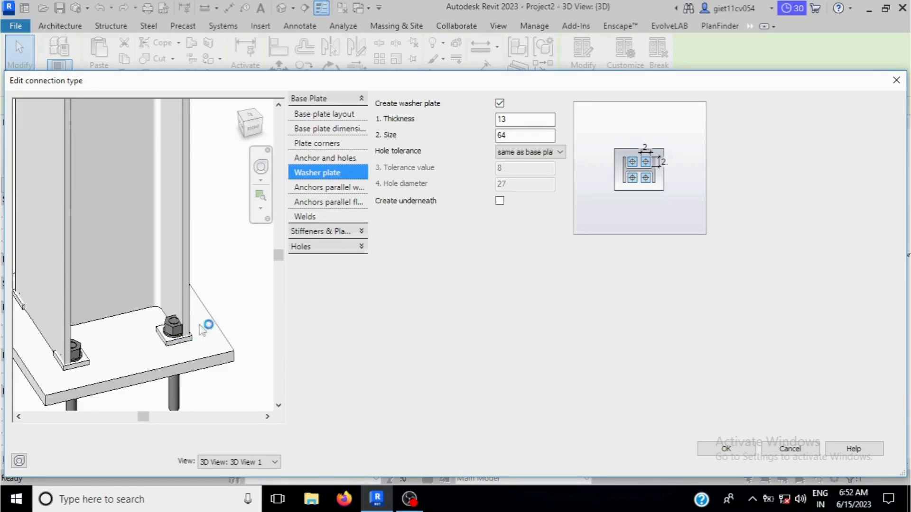
pyautogui.click(501, 104)
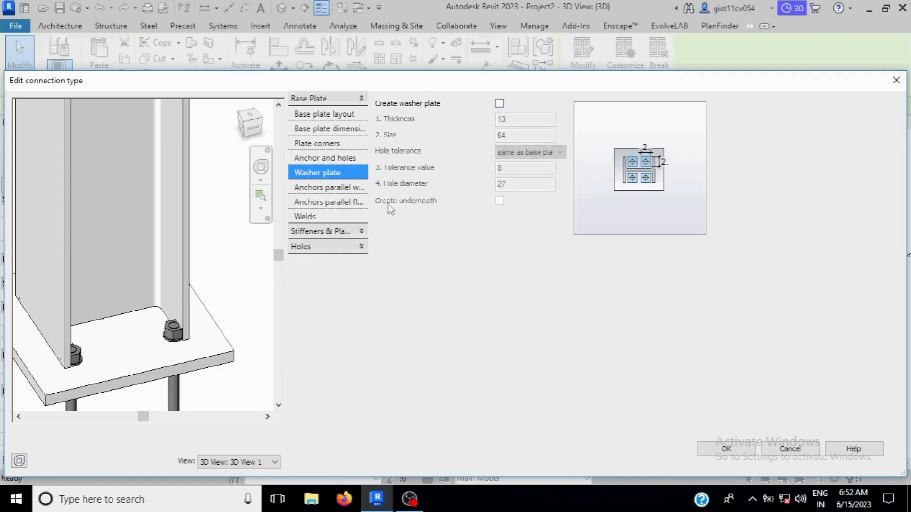
# Look through the base plate's anchor layout, weld and stiffener settings, and accept the edited connection type
pyautogui.click(335, 189)
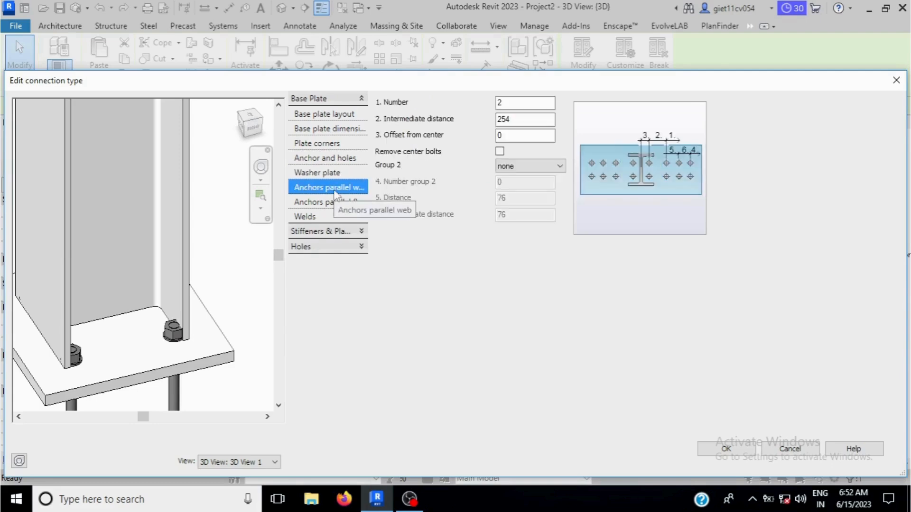
pyautogui.click(327, 202)
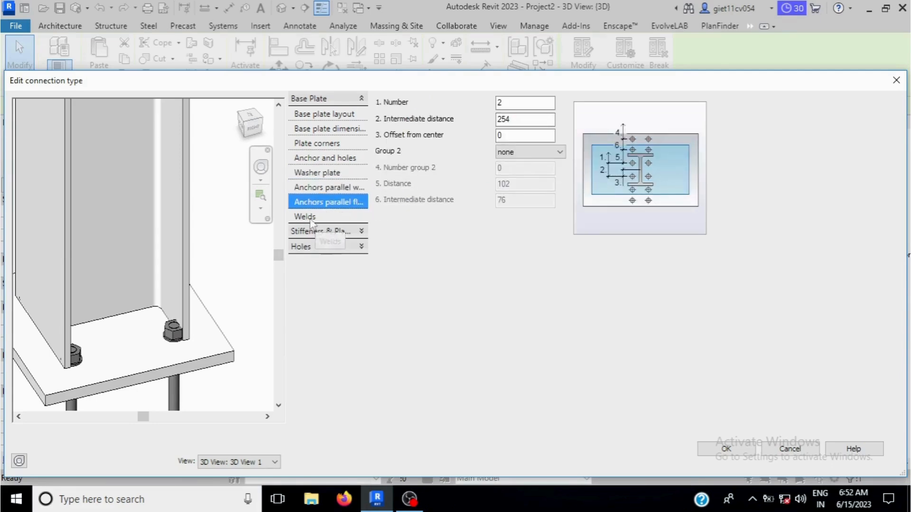
pyautogui.click(310, 217)
pyautogui.click(310, 231)
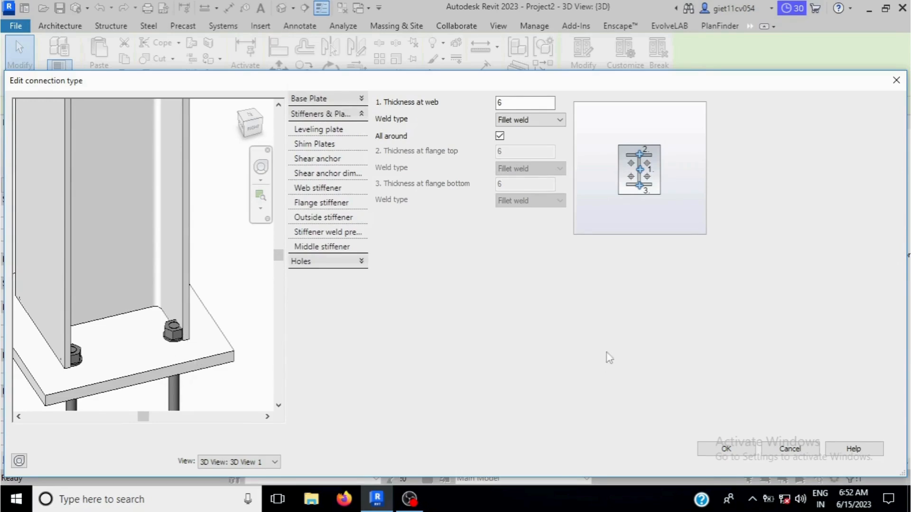
pyautogui.click(726, 449)
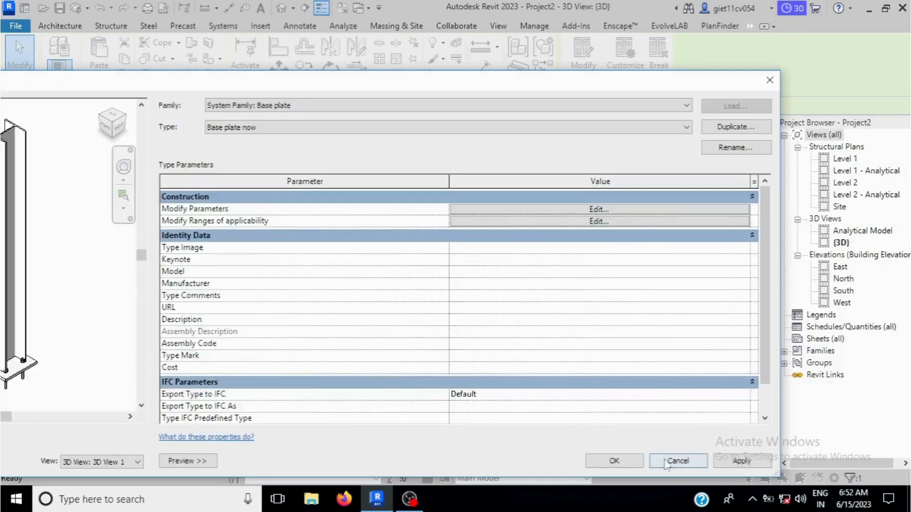
pyautogui.click(612, 464)
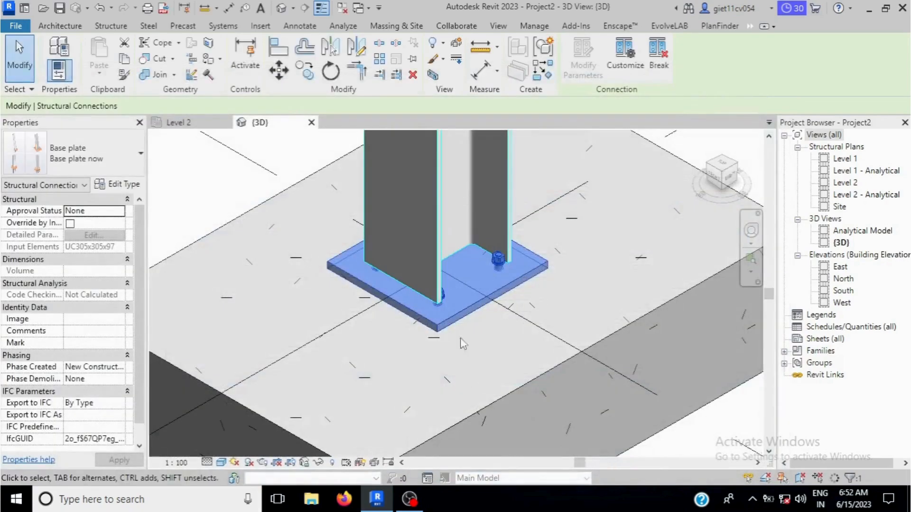
pyautogui.scroll(-4, 462, 283)
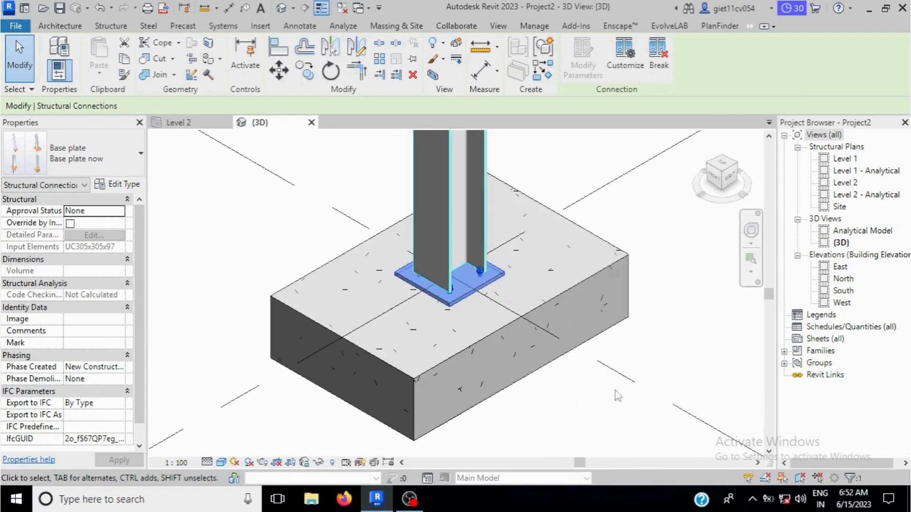
pyautogui.press('Escape')
pyautogui.press('Escape')
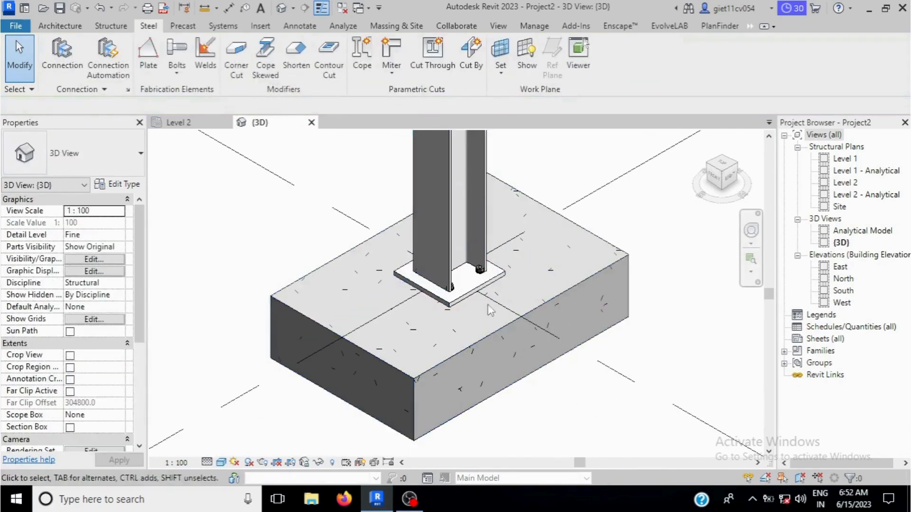
# Break the customized base plate connection on the front footing into separate plate and anchor elements
pyautogui.scroll(5, 461, 294)
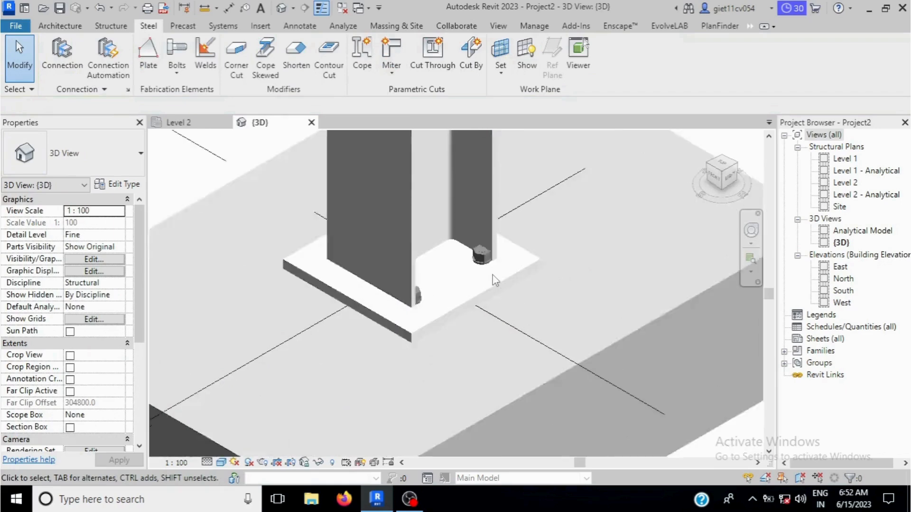
pyautogui.scroll(-3, 442, 304)
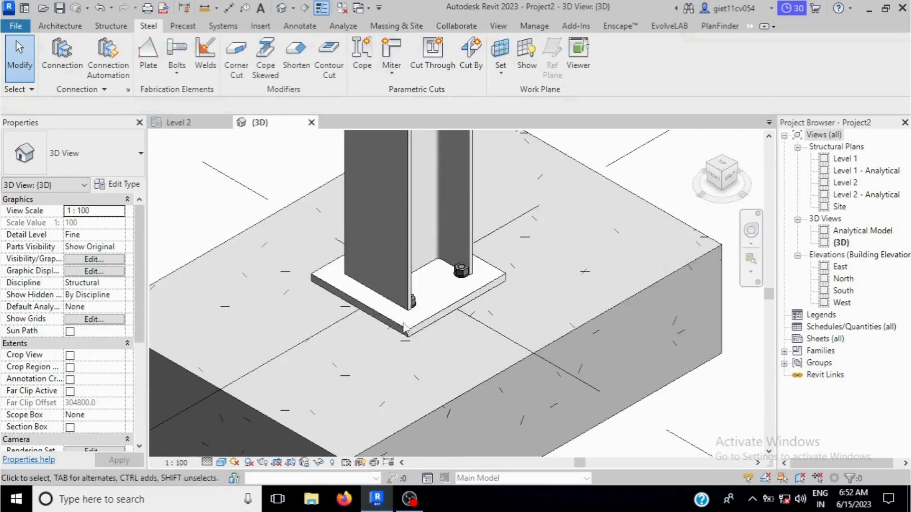
pyautogui.scroll(-2, 457, 317)
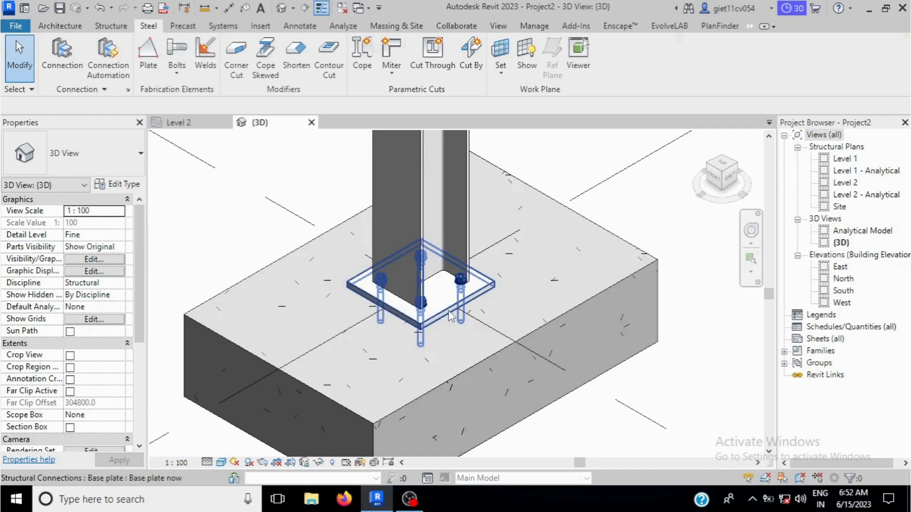
pyautogui.click(450, 313)
pyautogui.click(659, 65)
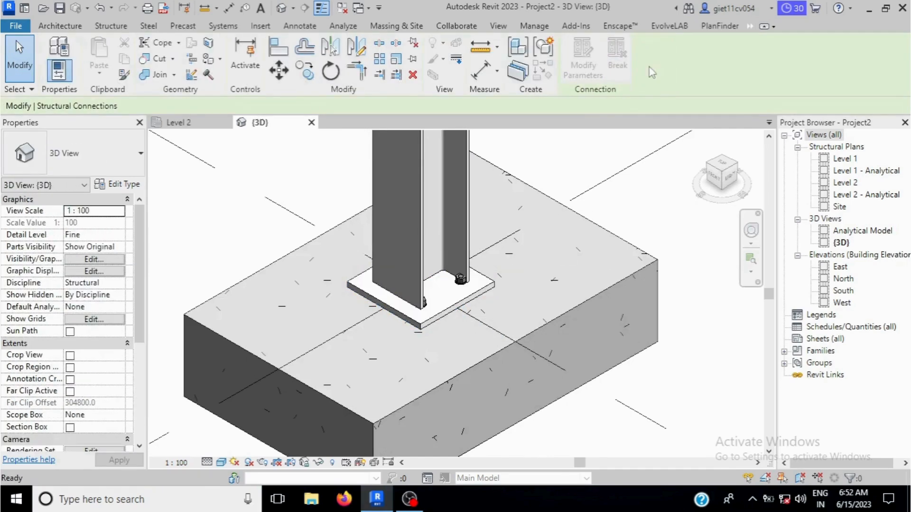
# Override the Anchors category's graphics in the 3D view with a solid fill surface foreground pattern
pyautogui.click(460, 282)
pyautogui.rightClick(462, 284)
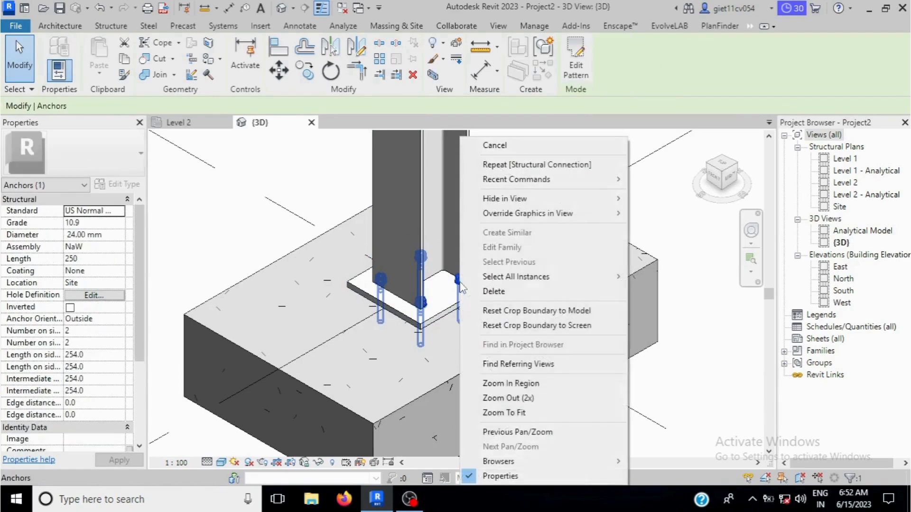
pyautogui.moveTo(533, 217)
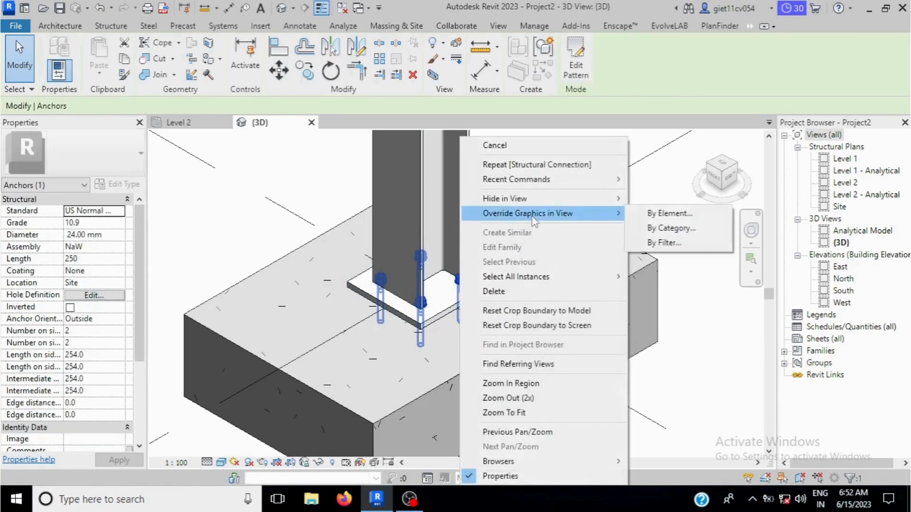
pyautogui.click(673, 229)
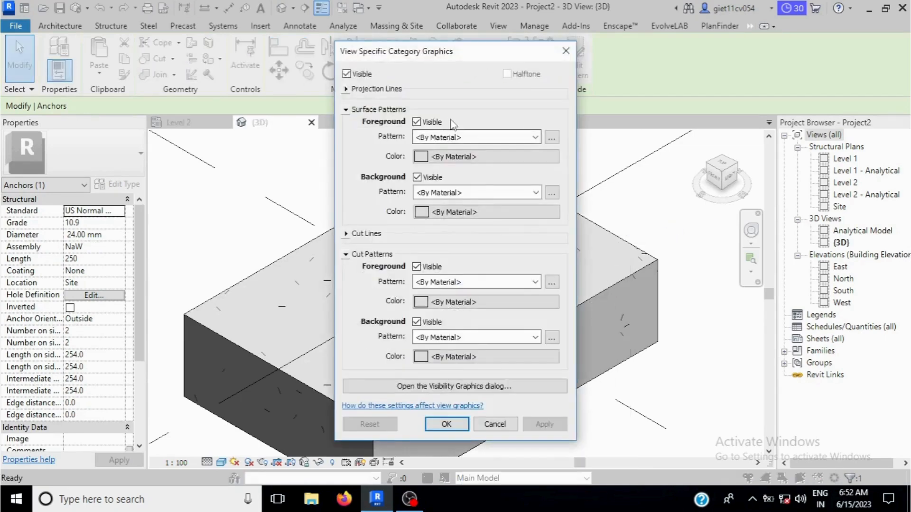
pyautogui.click(465, 138)
pyautogui.click(494, 161)
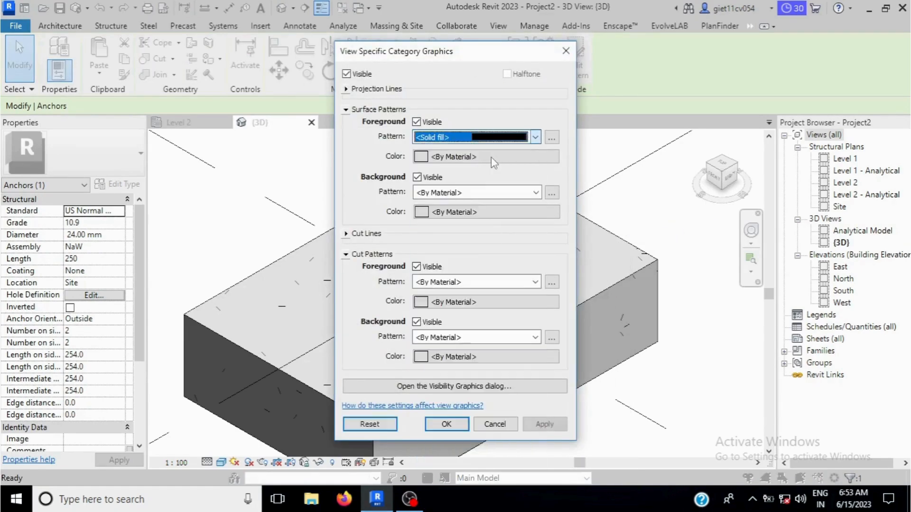
# Set the Anchors category's surface foreground color to dark red, RGB 128-000-000, and apply the override
pyautogui.click(491, 158)
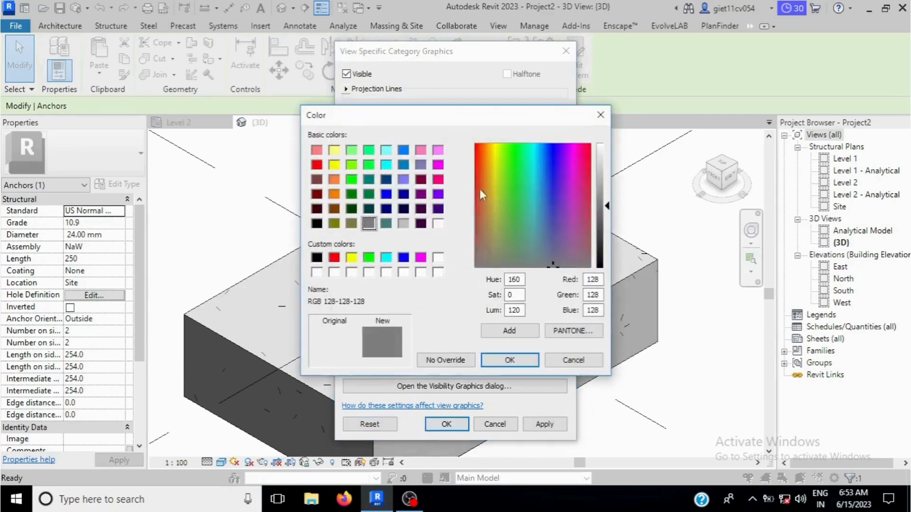
pyautogui.click(317, 194)
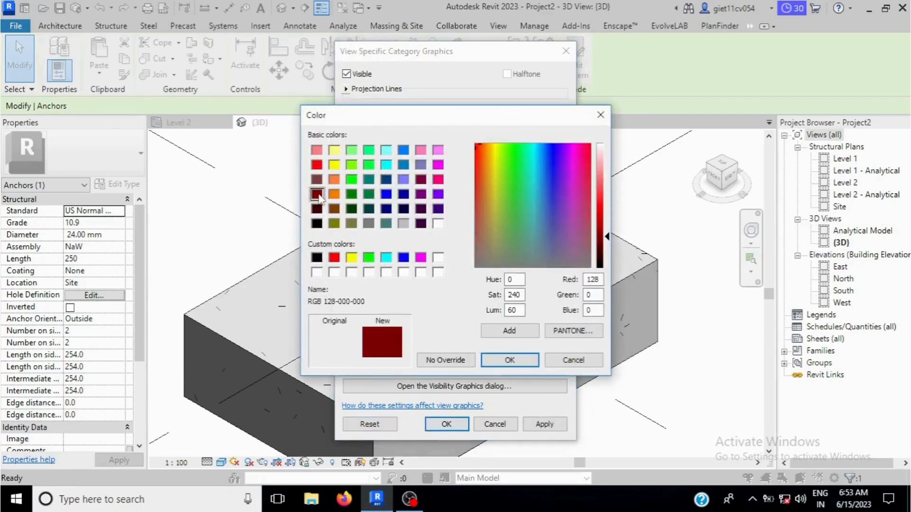
pyautogui.click(509, 361)
pyautogui.click(545, 424)
pyautogui.click(447, 426)
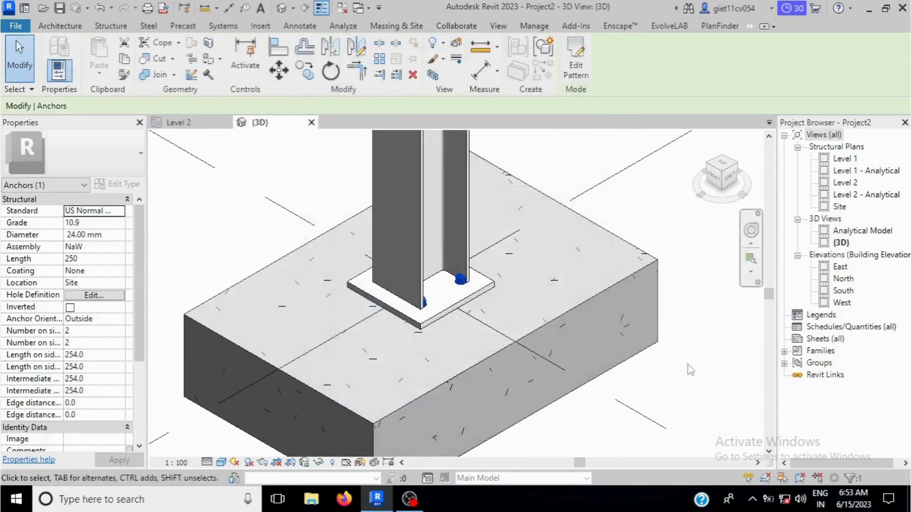
pyautogui.press('Escape')
pyautogui.scroll(3, 470, 273)
pyautogui.scroll(-3, 446, 294)
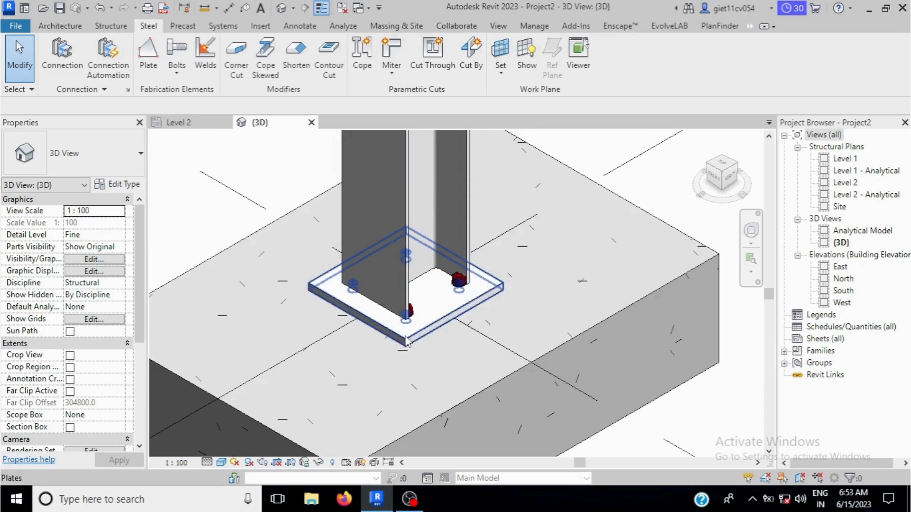
# Override the Plates category's graphics in the 3D view with a solid fill surface foreground pattern
pyautogui.click(407, 341)
pyautogui.rightClick(406, 341)
pyautogui.moveTo(483, 218)
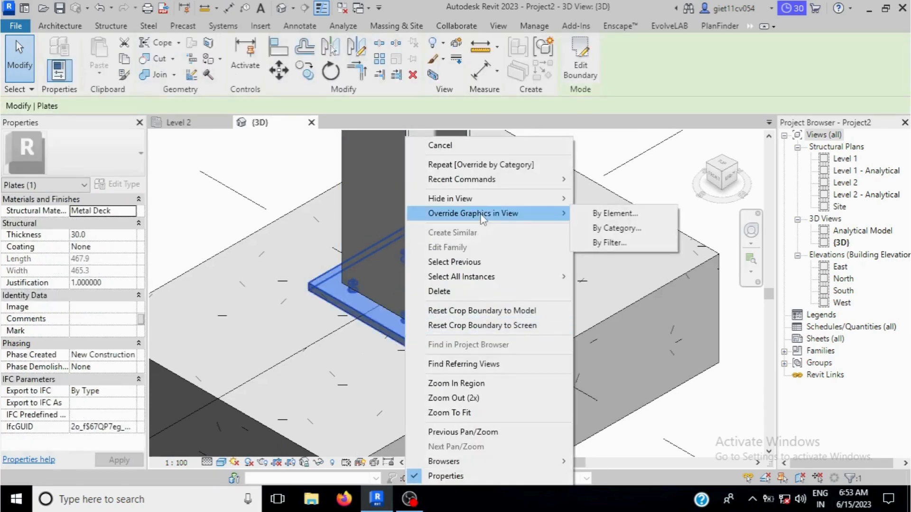
pyautogui.click(619, 228)
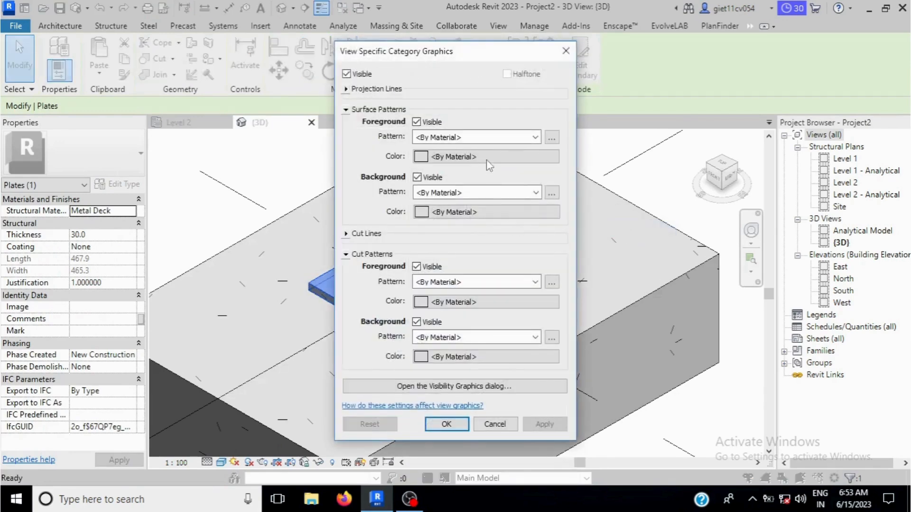
pyautogui.click(486, 137)
pyautogui.click(483, 161)
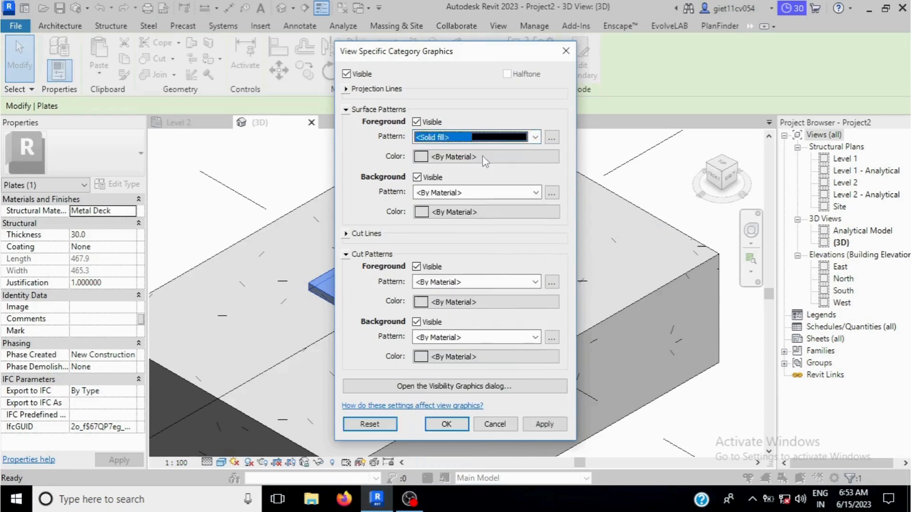
# Set the Plates category's surface foreground color to dark blue, RGB 000-000-160, and apply the override
pyautogui.click(474, 156)
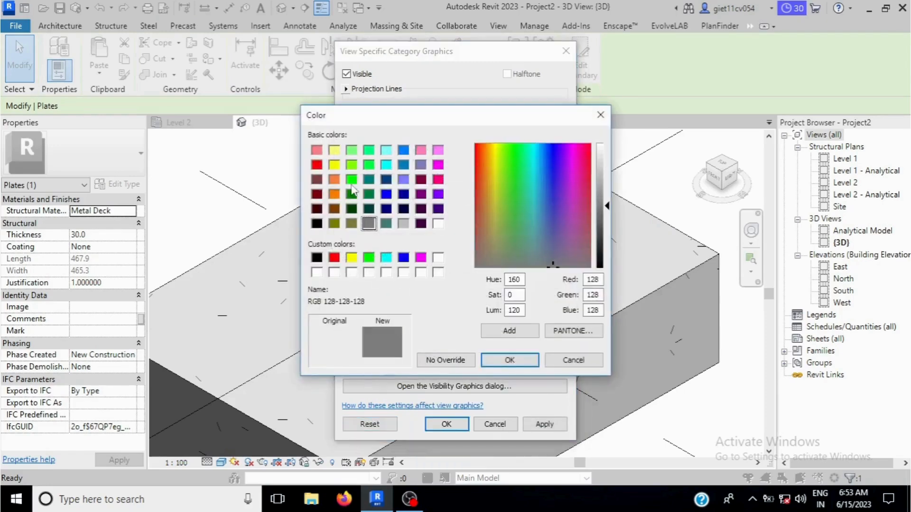
pyautogui.click(352, 180)
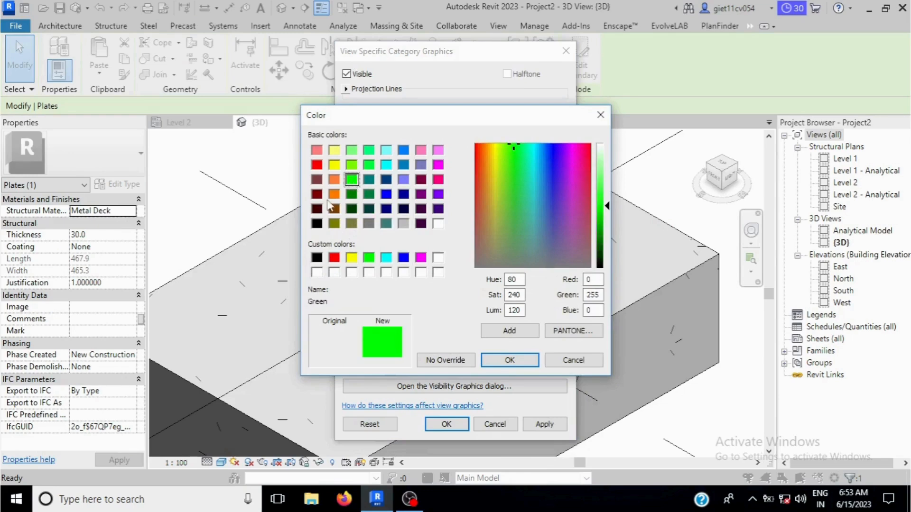
pyautogui.click(403, 194)
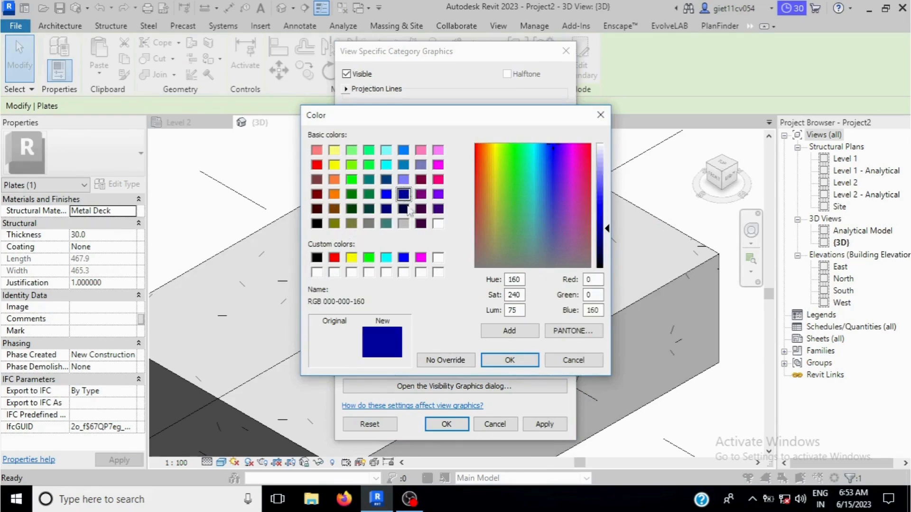
pyautogui.click(509, 360)
pyautogui.click(538, 425)
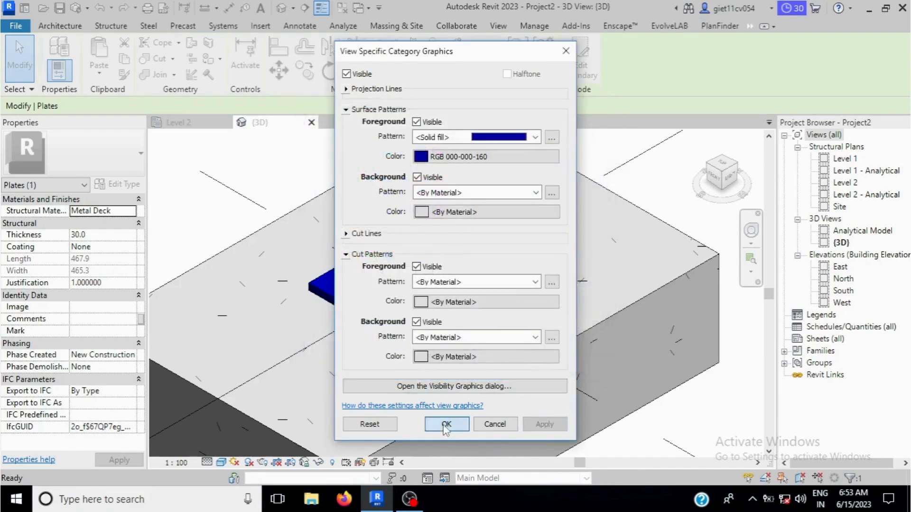
pyautogui.click(447, 424)
pyautogui.click(639, 175)
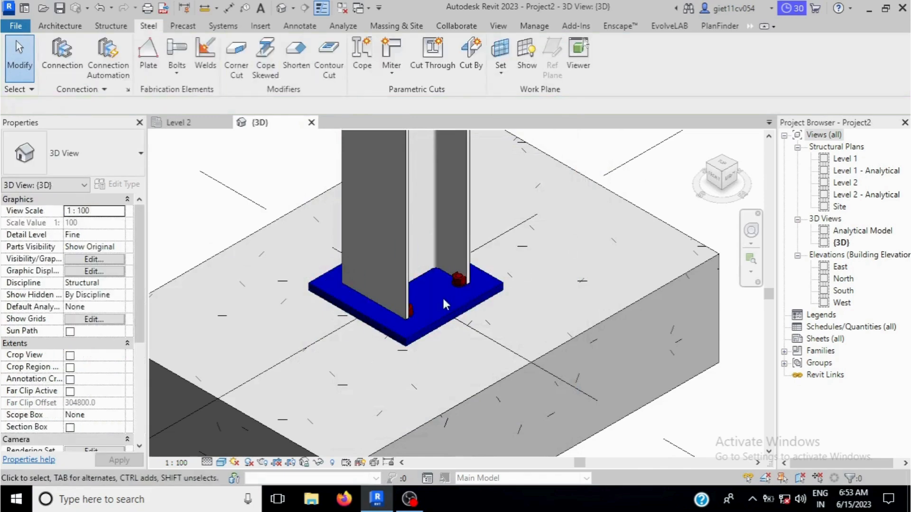
# Break the base plate connection of the column beside the colored one and inspect its plate and anchors
pyautogui.scroll(-6, 410, 309)
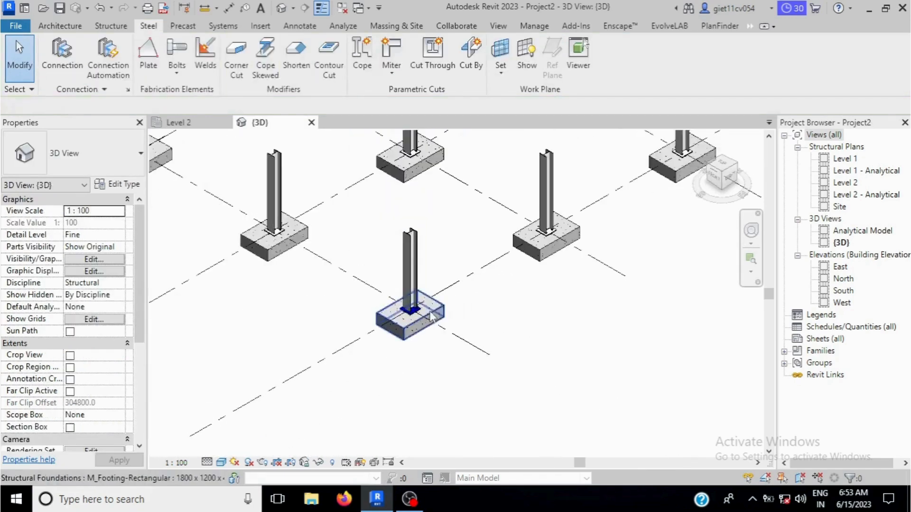
pyautogui.scroll(8, 411, 314)
pyautogui.scroll(-6, 359, 327)
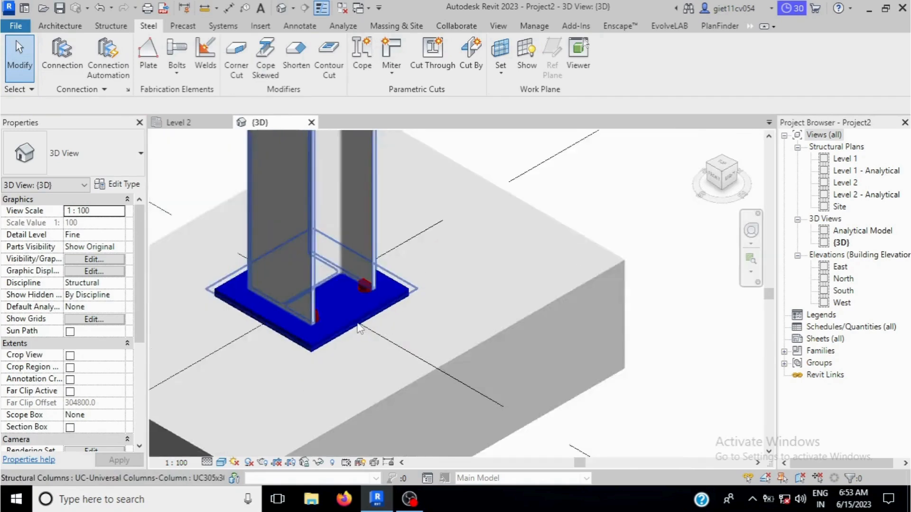
pyautogui.scroll(-5, 543, 271)
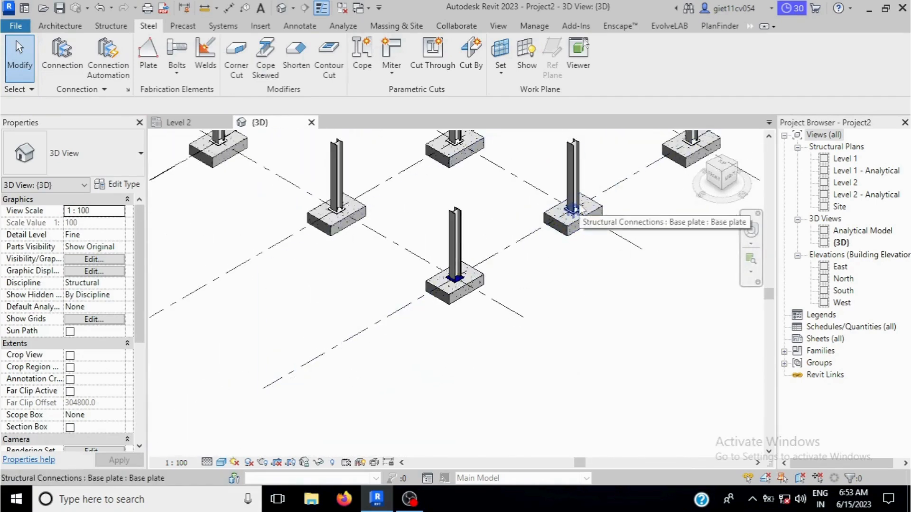
pyautogui.scroll(4, 574, 209)
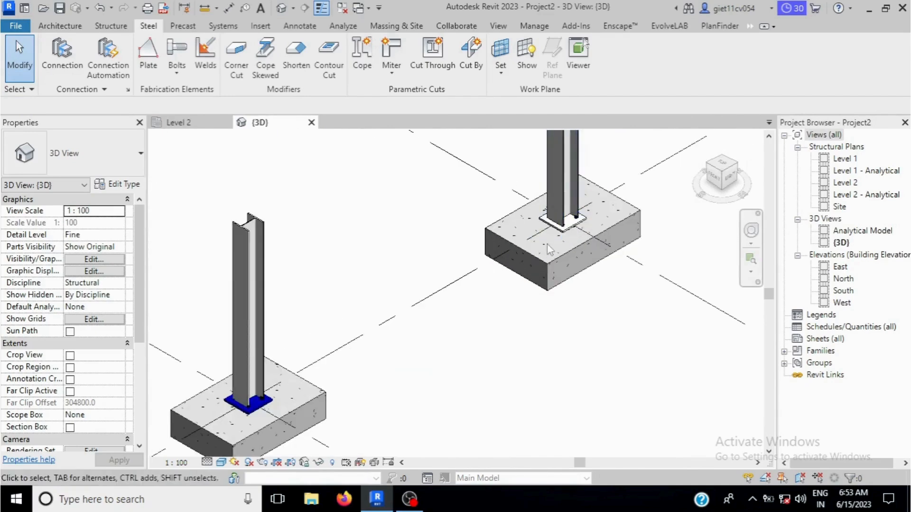
pyautogui.click(573, 232)
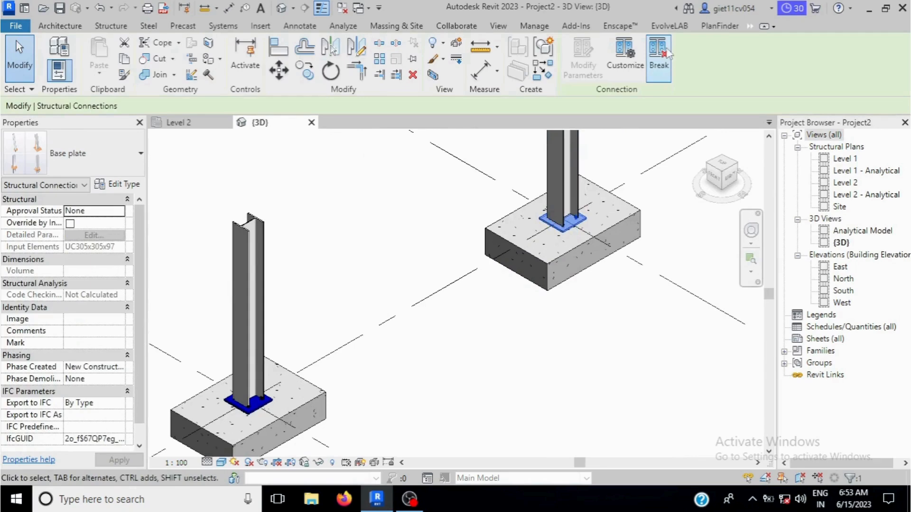
pyautogui.press('Escape')
pyautogui.scroll(-4, 521, 285)
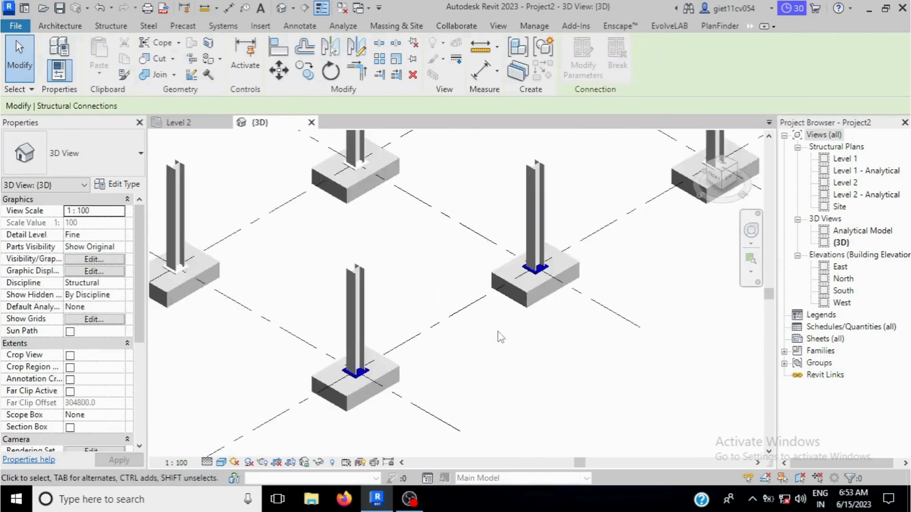
pyautogui.scroll(6, 539, 272)
pyautogui.scroll(3, 539, 273)
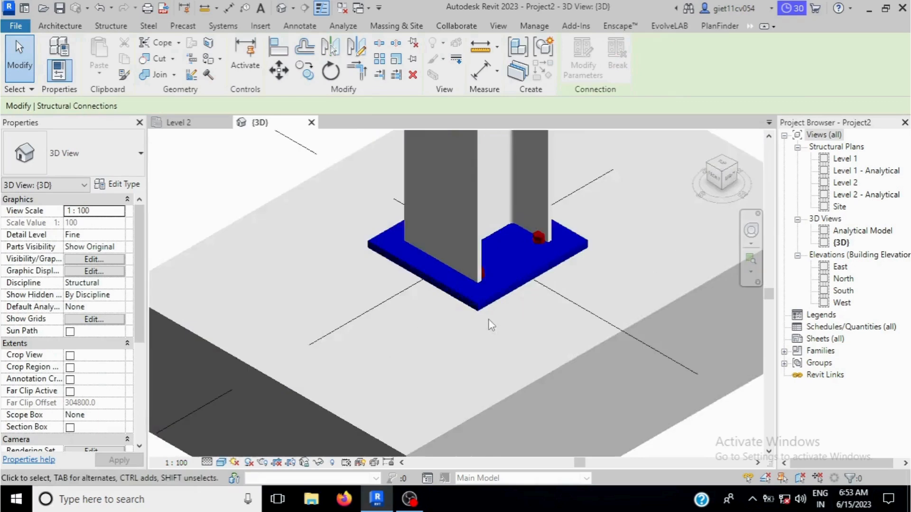
# Break the base plate connection of the next column in the same outer row as the two colored ones
pyautogui.scroll(-2, 490, 323)
pyautogui.scroll(-3, 448, 309)
pyautogui.scroll(5, 616, 236)
pyautogui.click(615, 236)
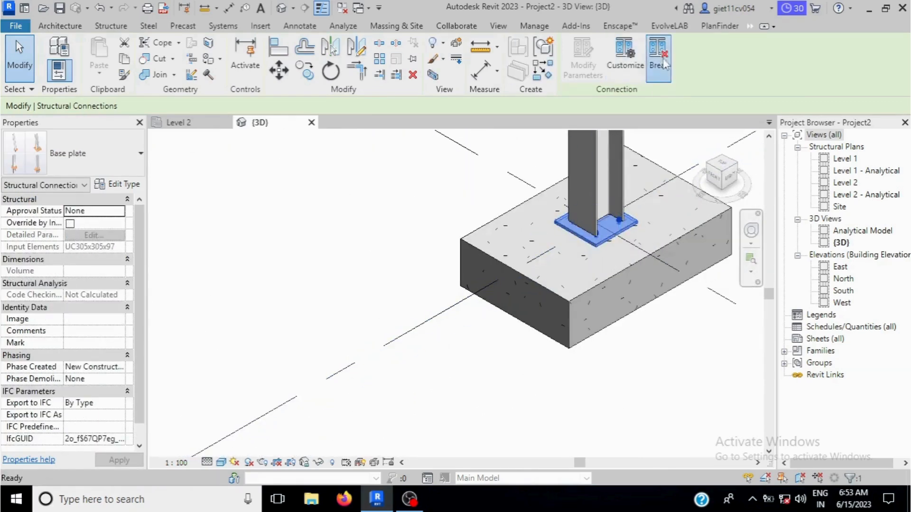
pyautogui.scroll(-4, 660, 309)
pyautogui.press('Escape')
pyautogui.scroll(-2, 661, 310)
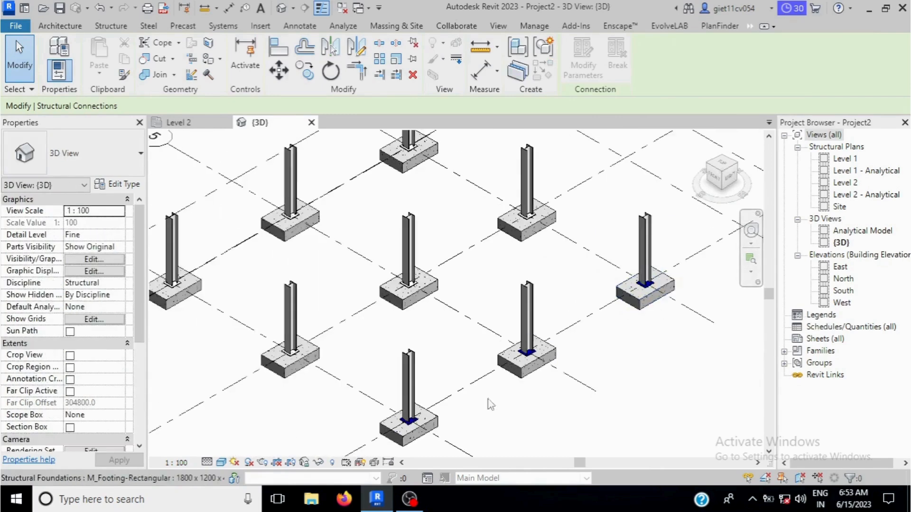
# Examine the colored base plate and anchors of a broken connection up close from different angles
pyautogui.scroll(2, 411, 371)
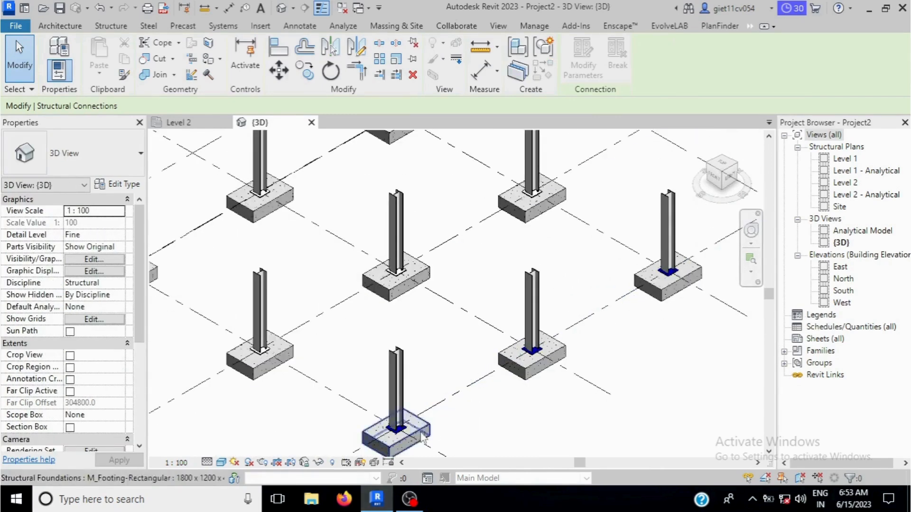
pyautogui.scroll(4, 545, 368)
pyautogui.keyDown('shift'); pyautogui.moveTo(543, 363); pyautogui.dragTo(546, 321, button='middle'); pyautogui.keyUp('shift')
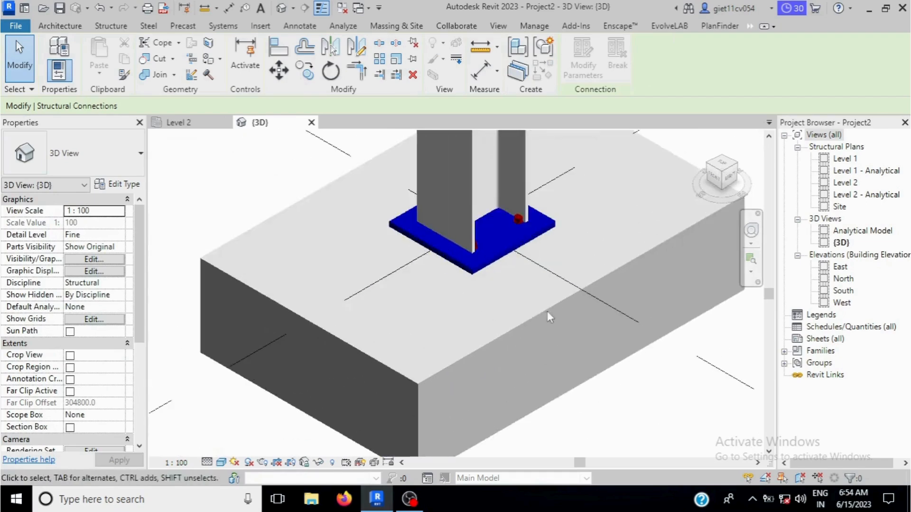
pyautogui.moveTo(726, 178); pyautogui.dragTo(593, 236)
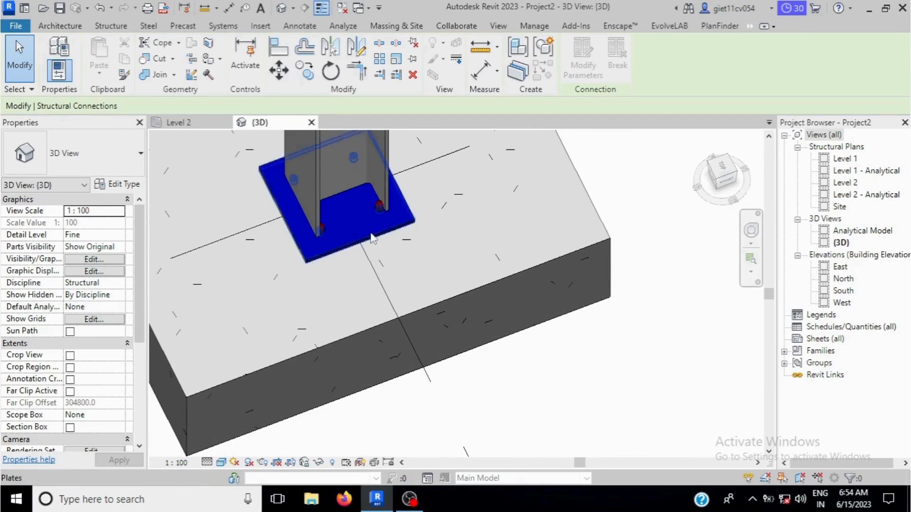
pyautogui.scroll(2, 372, 238)
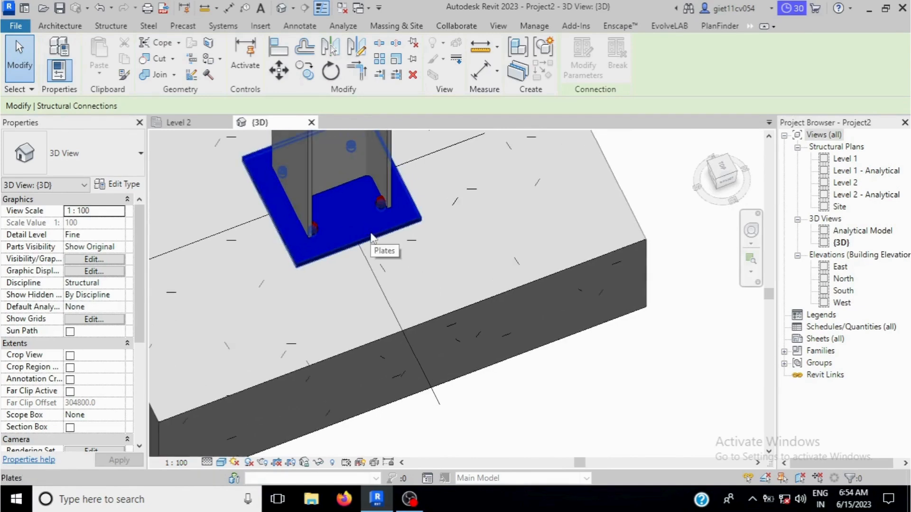
pyautogui.scroll(-2, 373, 238)
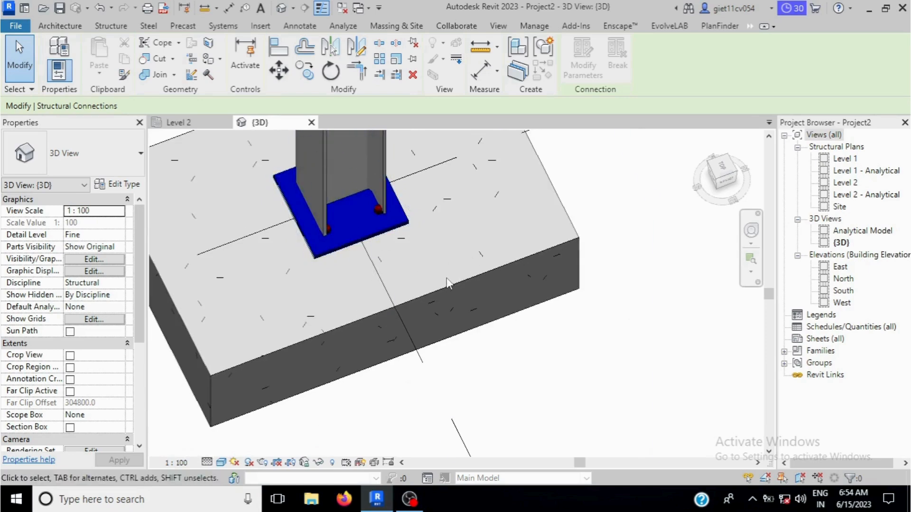
pyautogui.scroll(-2, 452, 280)
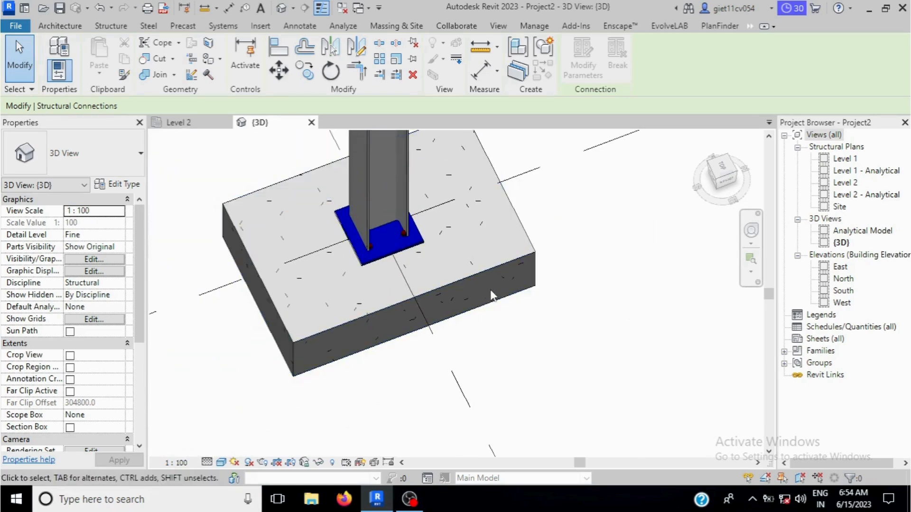